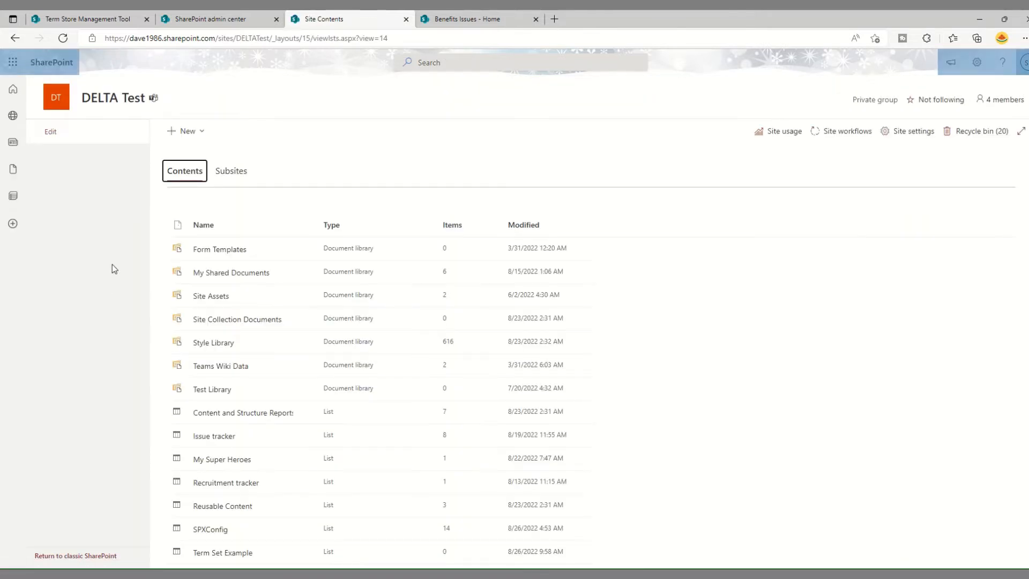
Open term store management from the DELTA Test site's settings.
click(914, 132)
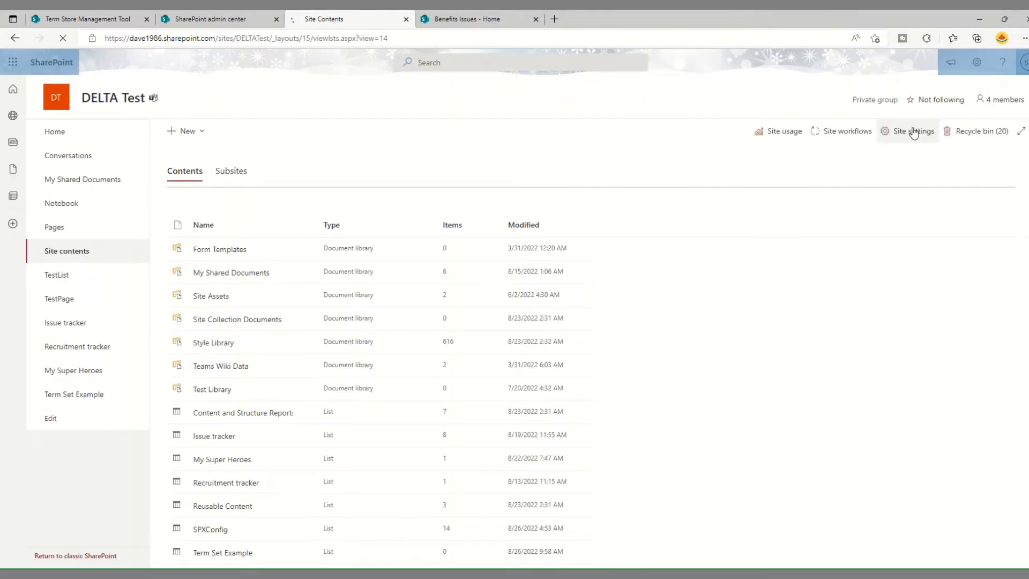
mouse_move(497, 11)
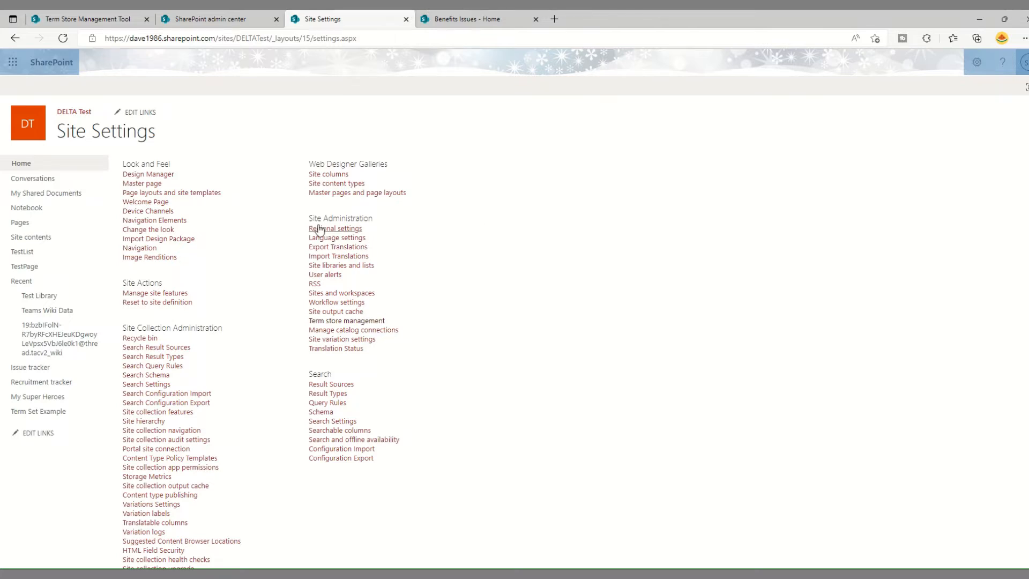
drag(309, 219, 380, 220)
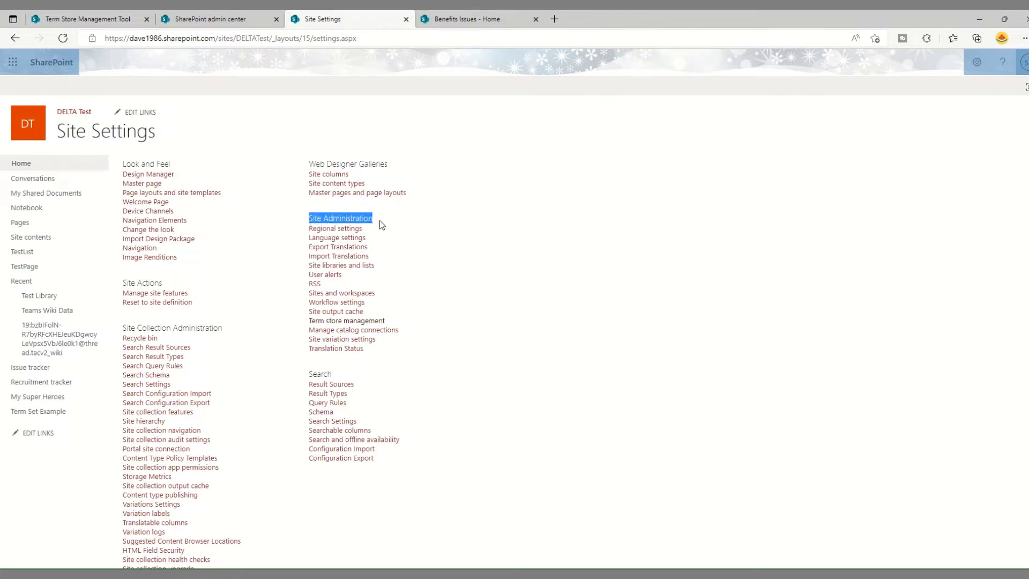
click(346, 322)
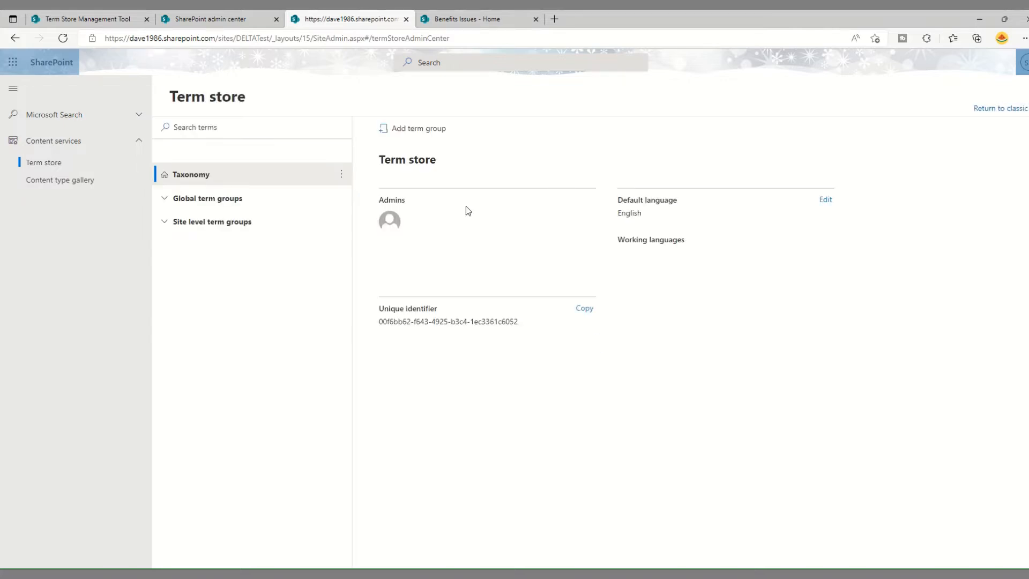
Create a term set named Color in the site collection's group under the site level term groups.
click(211, 227)
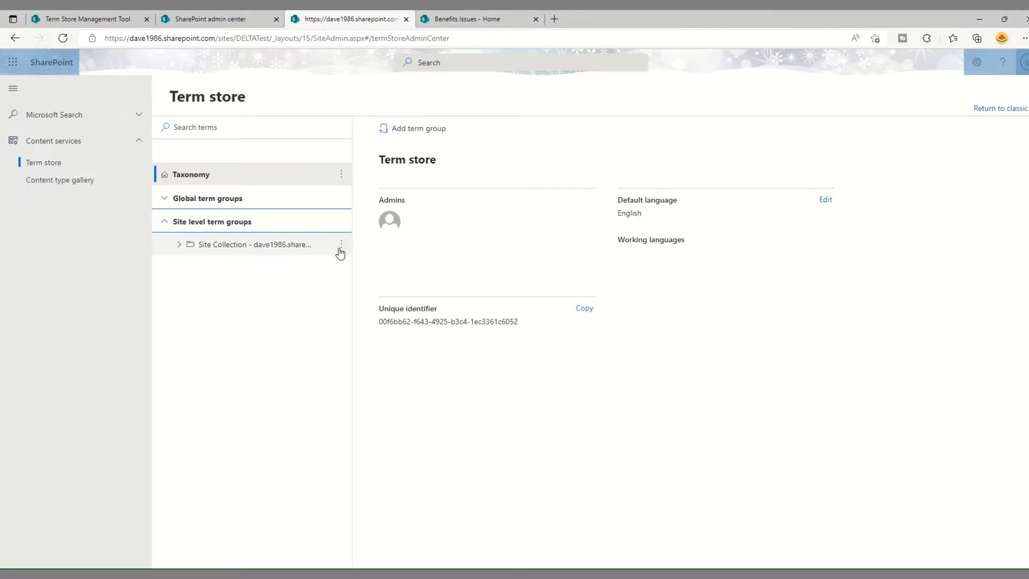
click(341, 244)
click(356, 265)
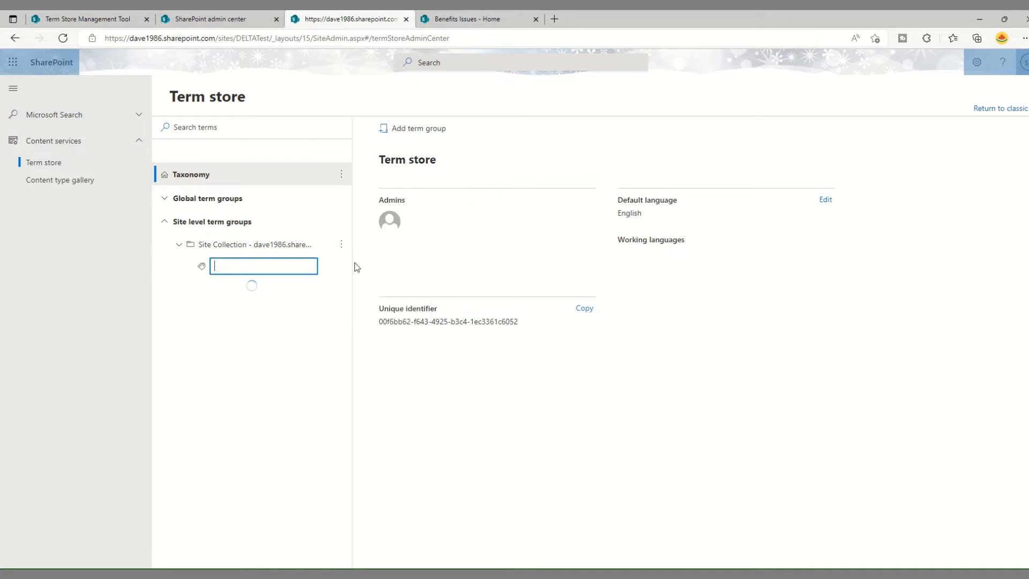
text(Color)
key(Return)
Add the terms Red, Green and Purple to the Color term set.
click(341, 268)
click(347, 287)
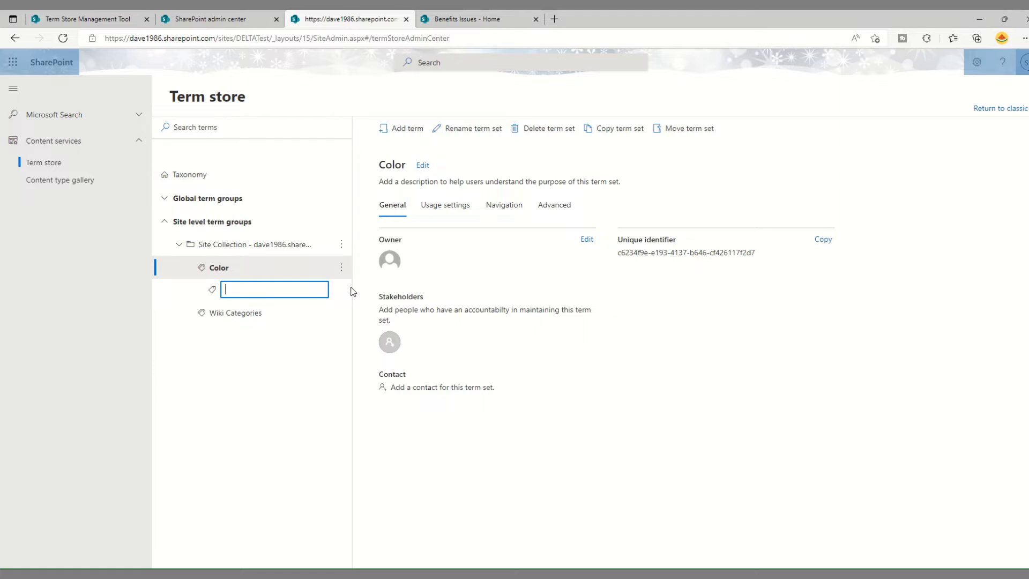
text(Red)
key(Return)
click(341, 267)
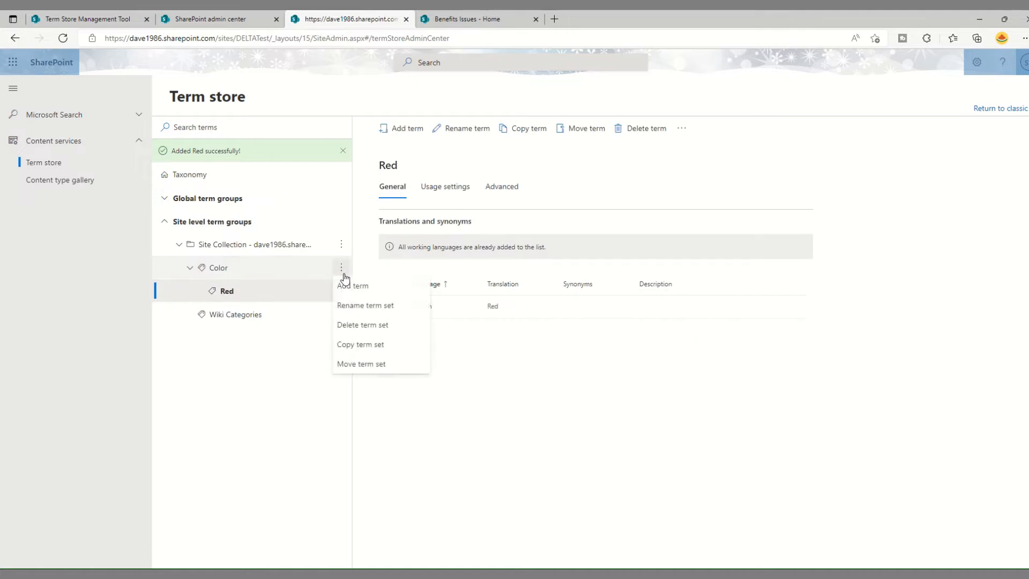
click(348, 290)
text(Green)
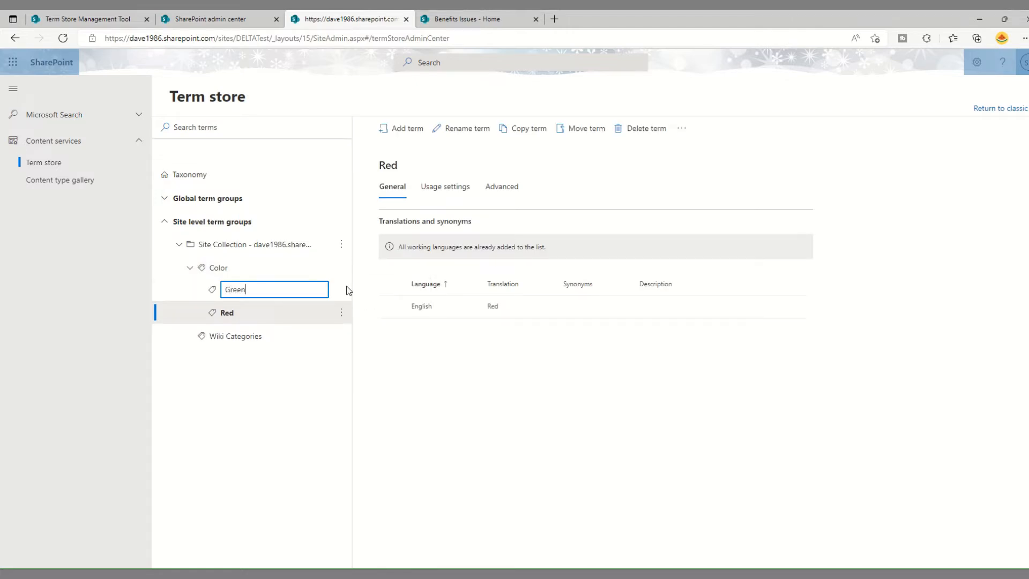
key(Return)
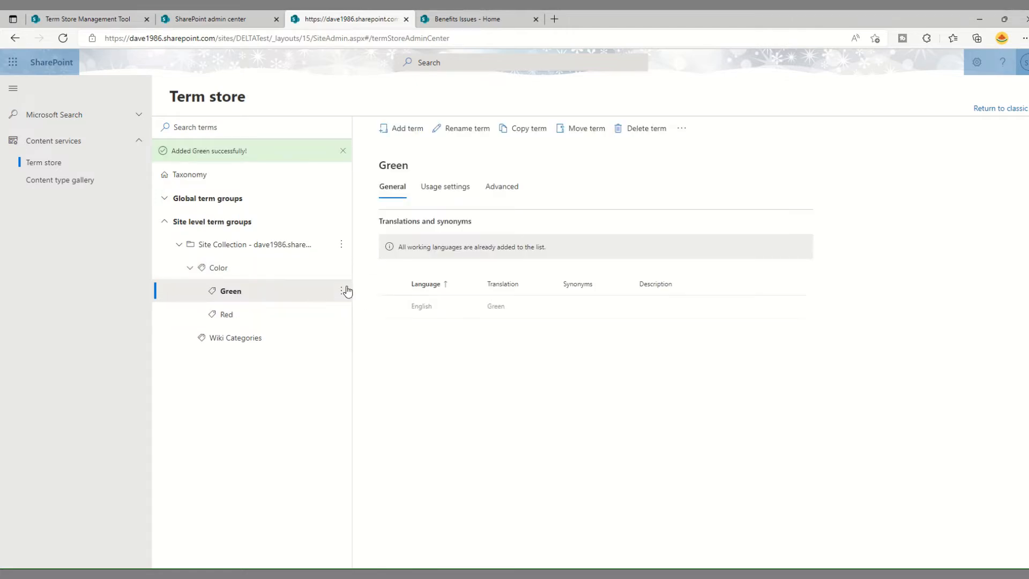
click(341, 268)
click(343, 286)
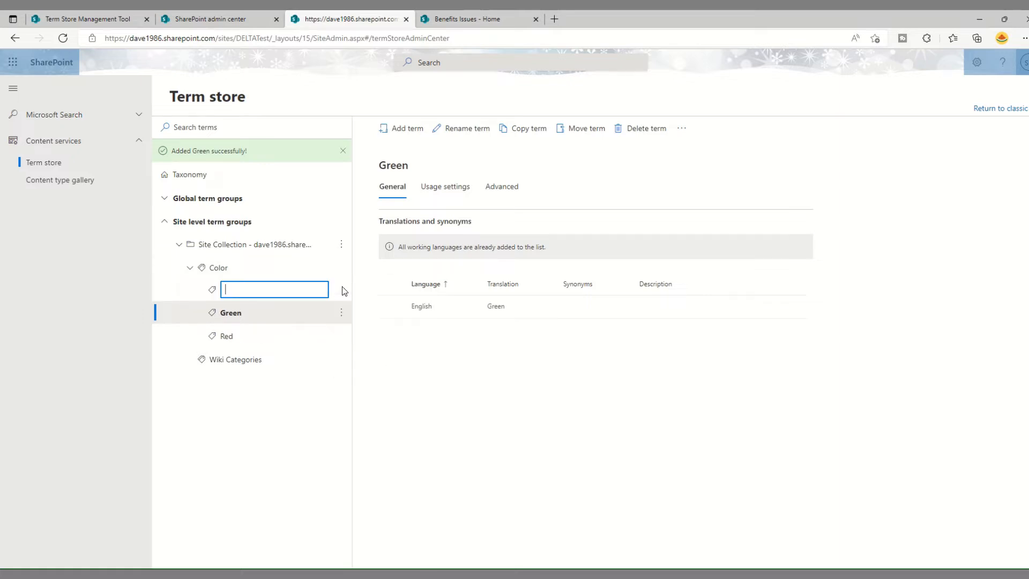
text(Purple)
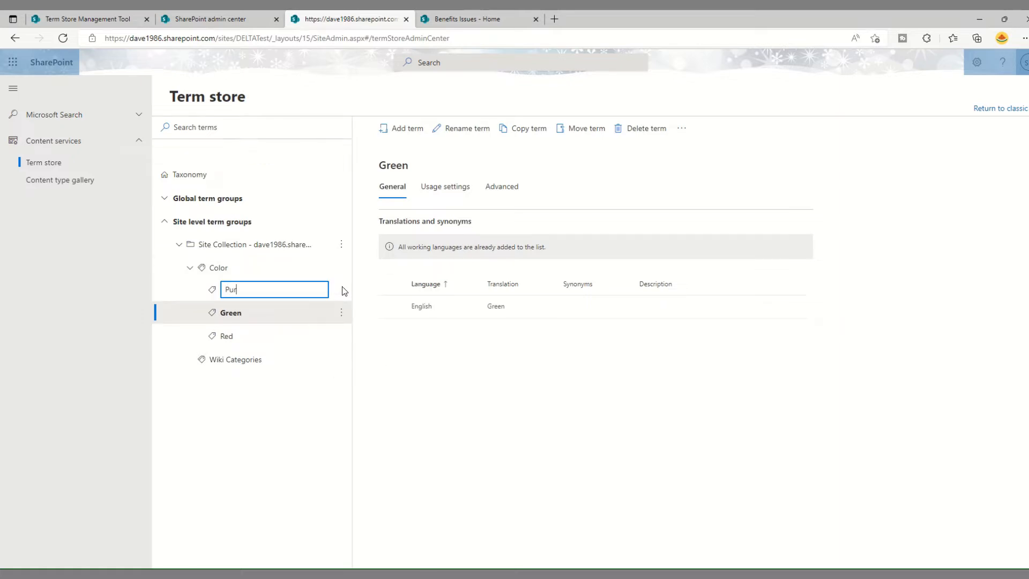
key(Return)
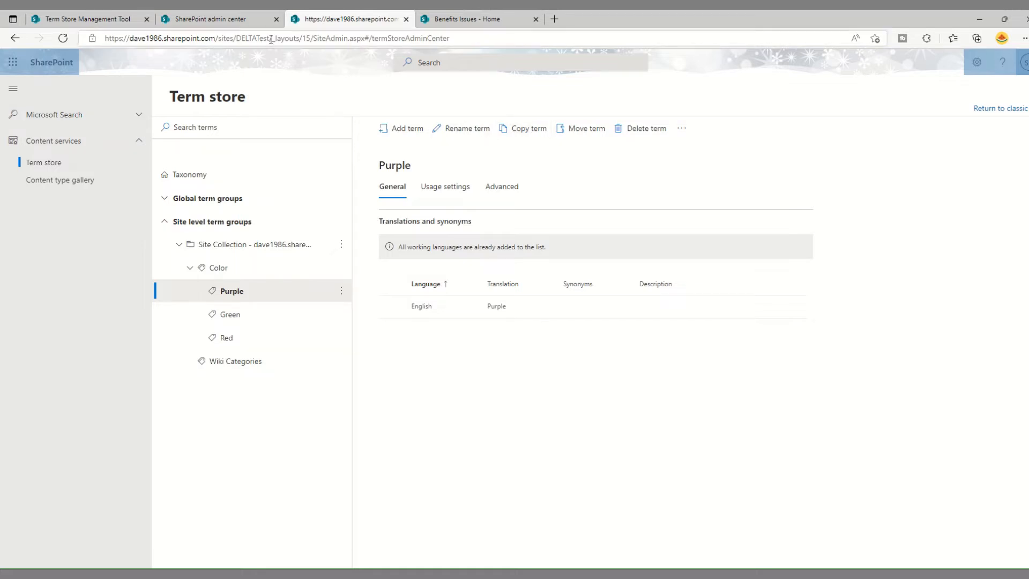
Open the DELTA Test site in a new browser tab using its base URL and show its site contents.
drag(269, 38, 97, 39)
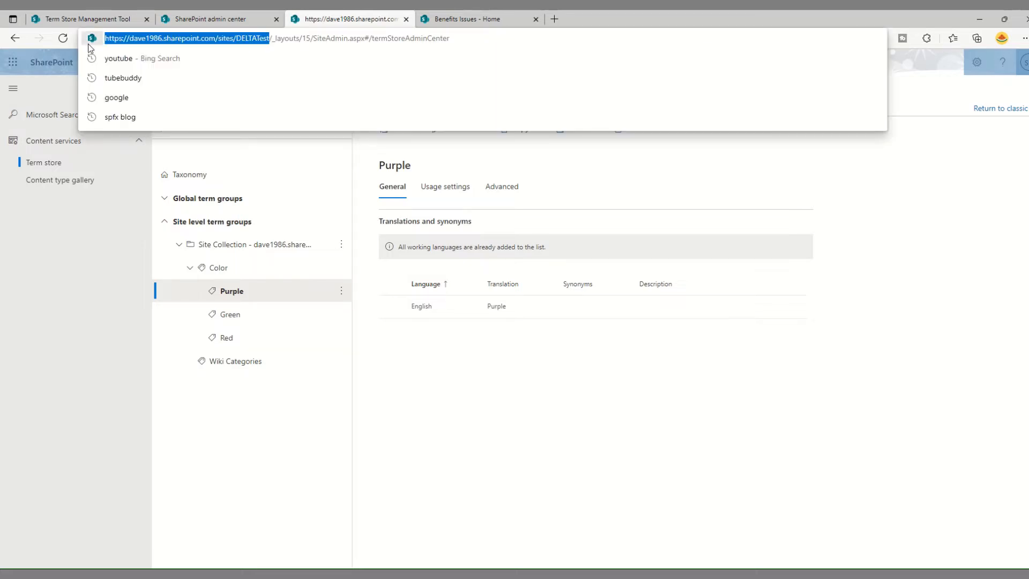
key(ctrl+c)
key(ctrl+t)
key(ctrl+v)
key(Return)
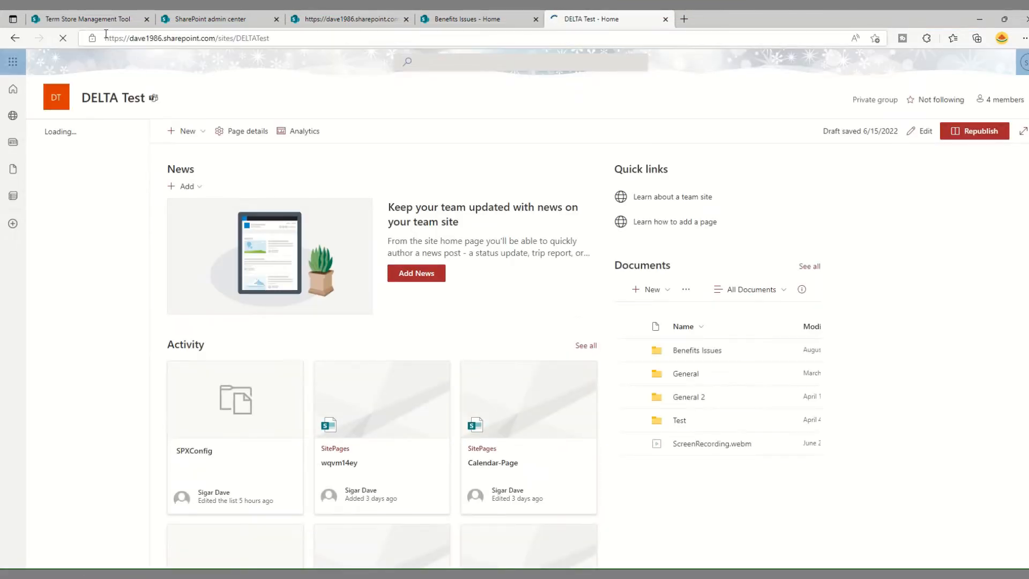
click(62, 256)
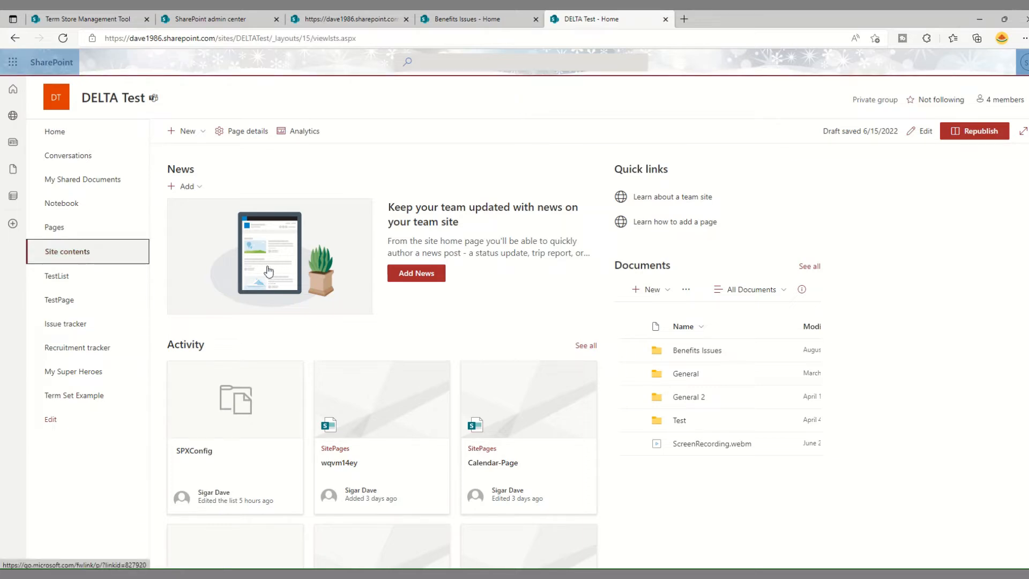
click(91, 260)
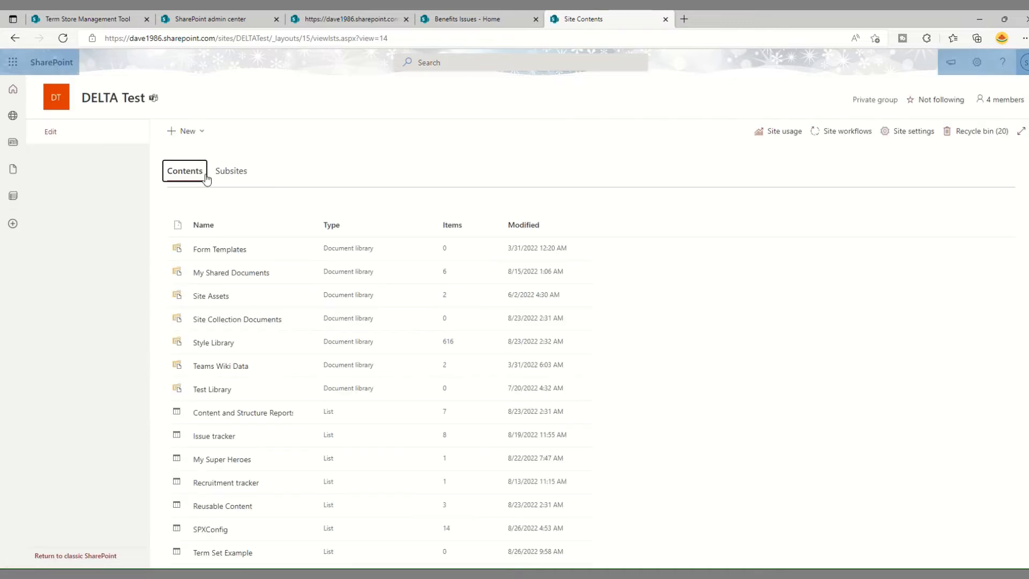
Create a blank list named My Metadata List in the DELTA Test site.
click(186, 134)
click(184, 154)
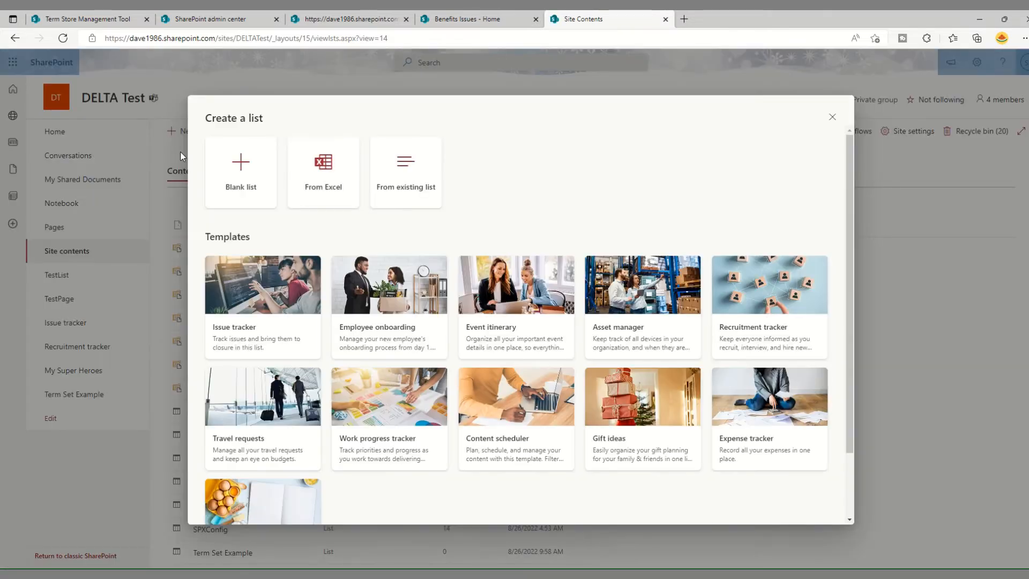
click(222, 162)
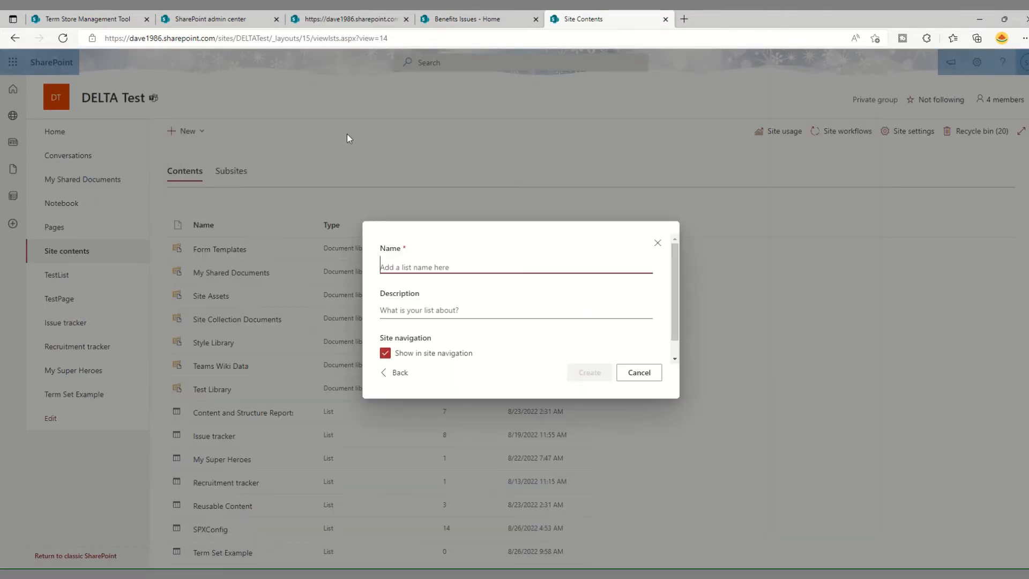
text(My Metadata List)
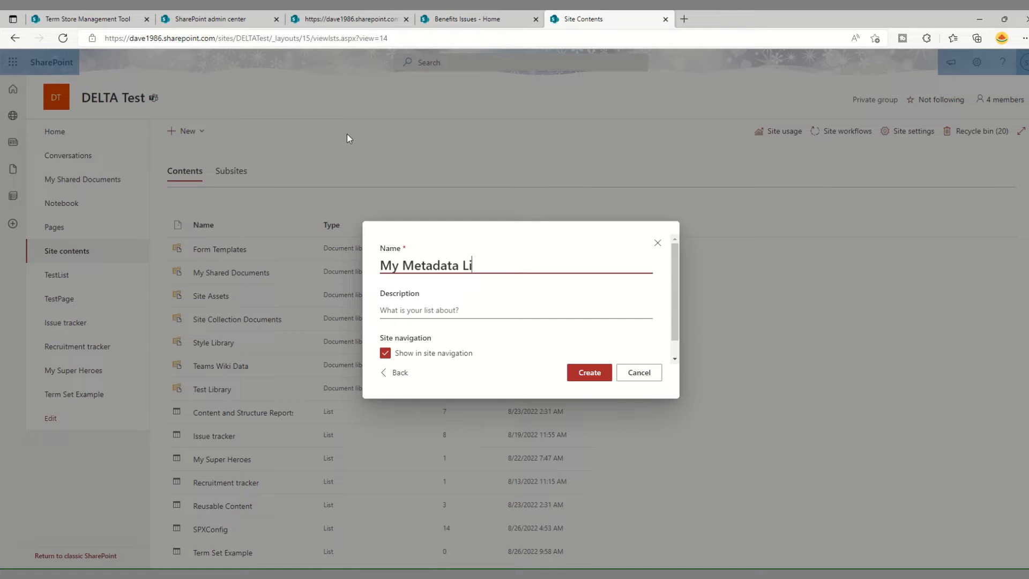
click(576, 371)
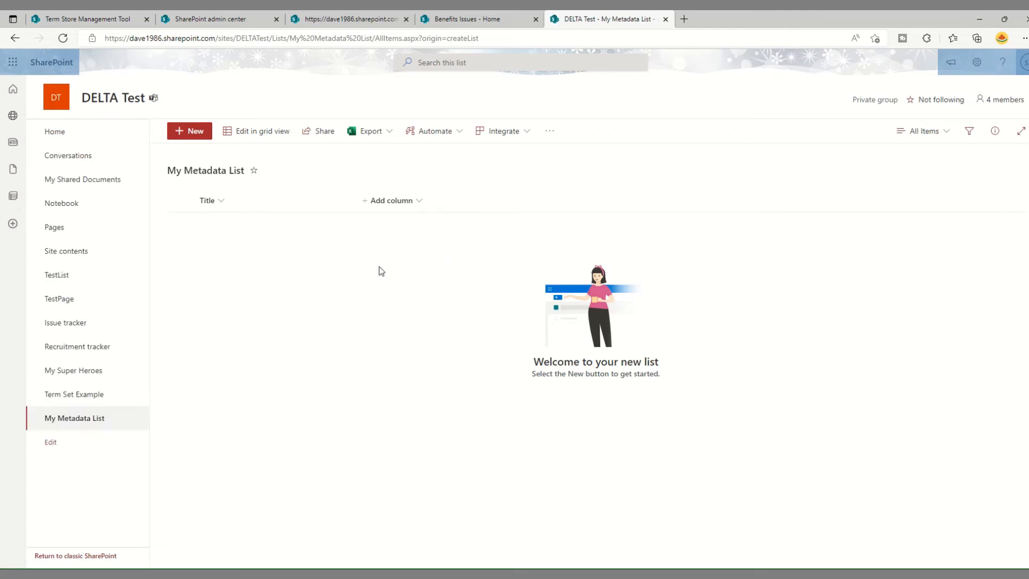
Start a managed metadata column in My Metadata List and name it Test Meta Data.
click(404, 207)
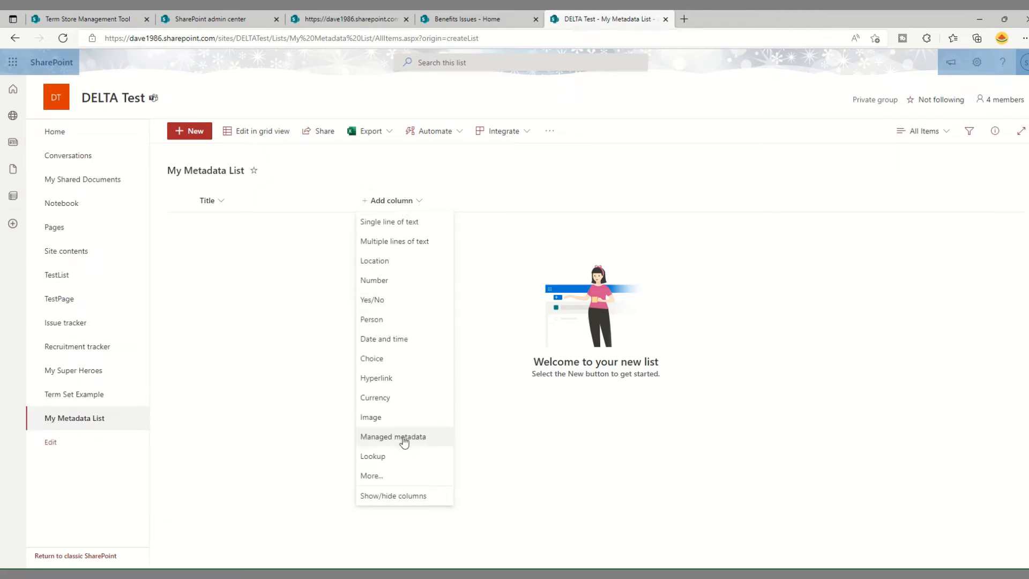
click(405, 438)
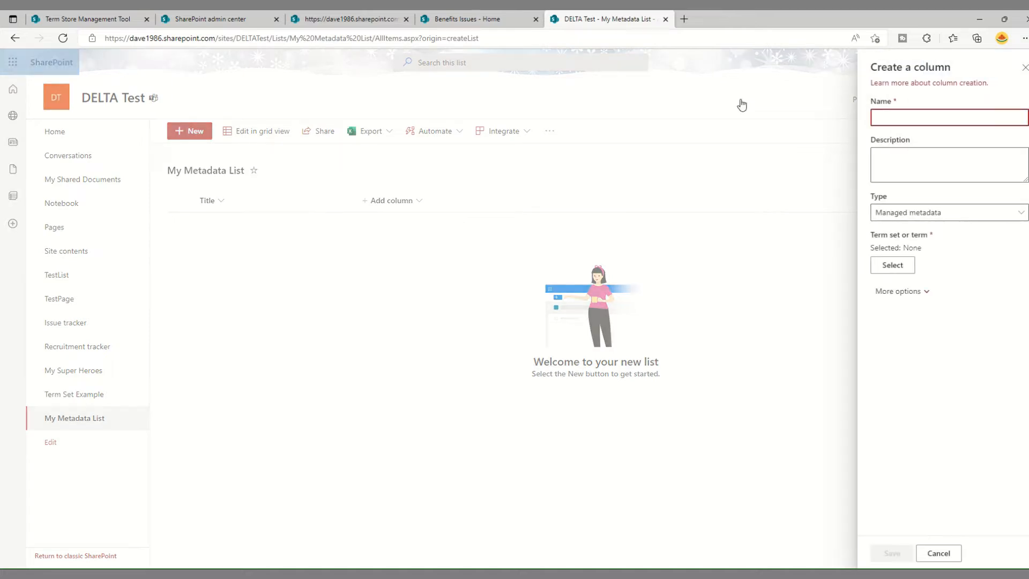
text(Test Meta Data)
click(914, 165)
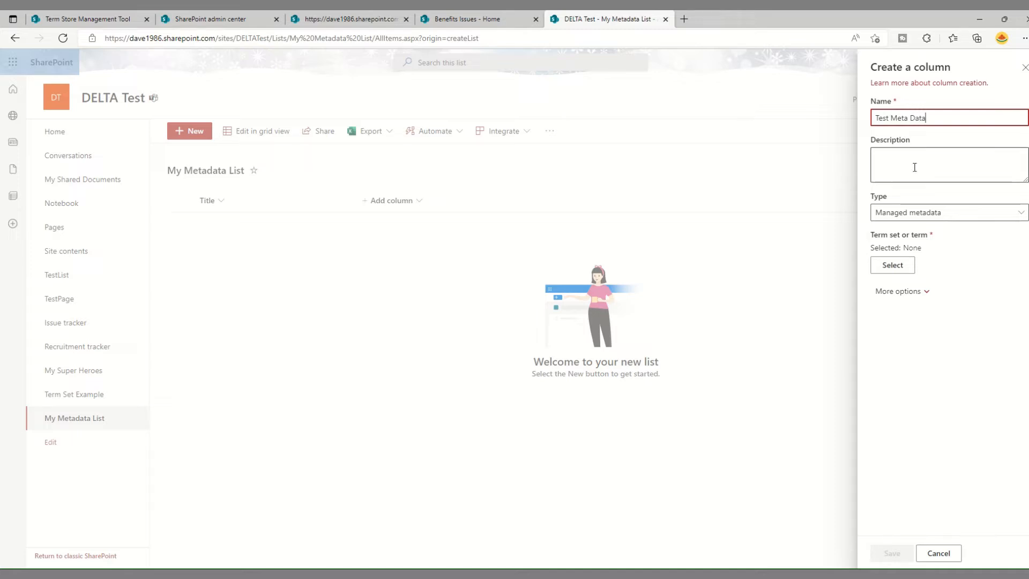
Link the new column to the site collection's Color term set and save the column.
click(900, 271)
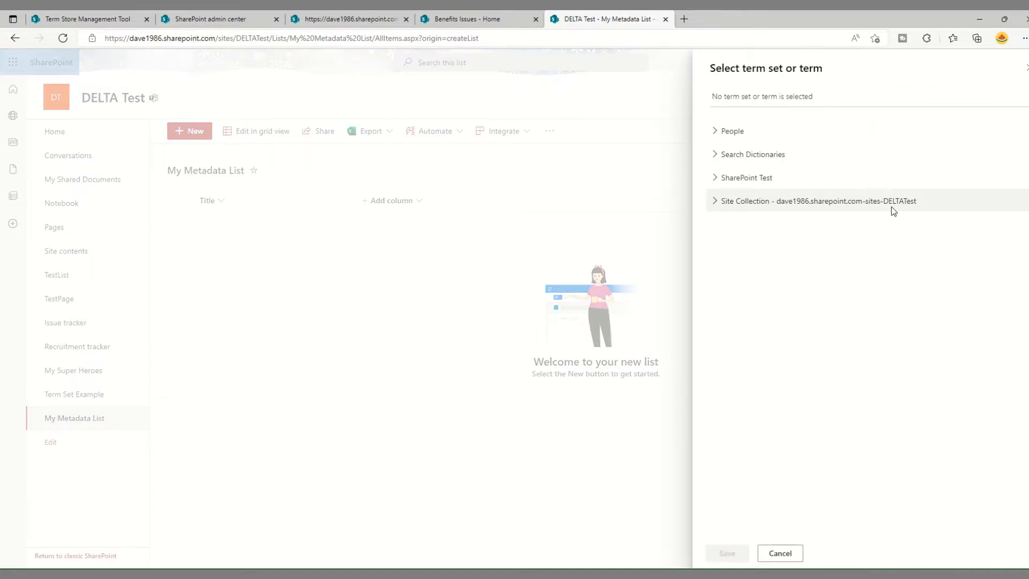
click(716, 202)
click(737, 224)
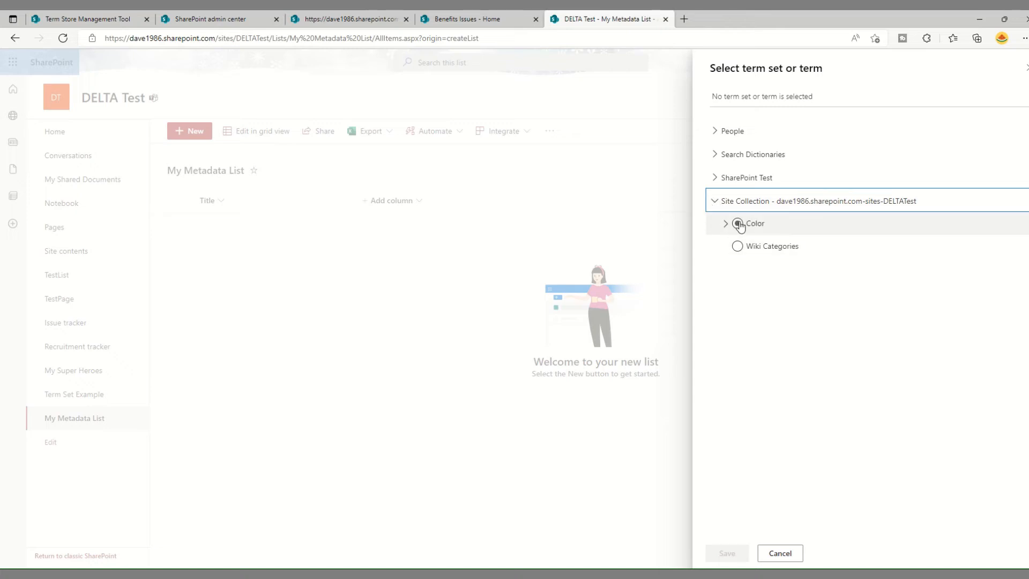
click(727, 553)
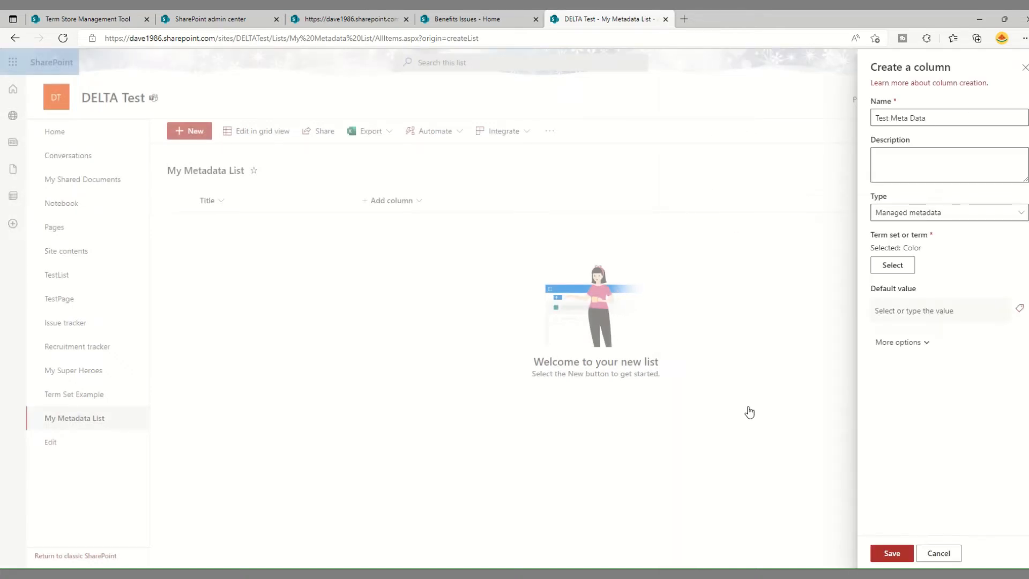
click(887, 556)
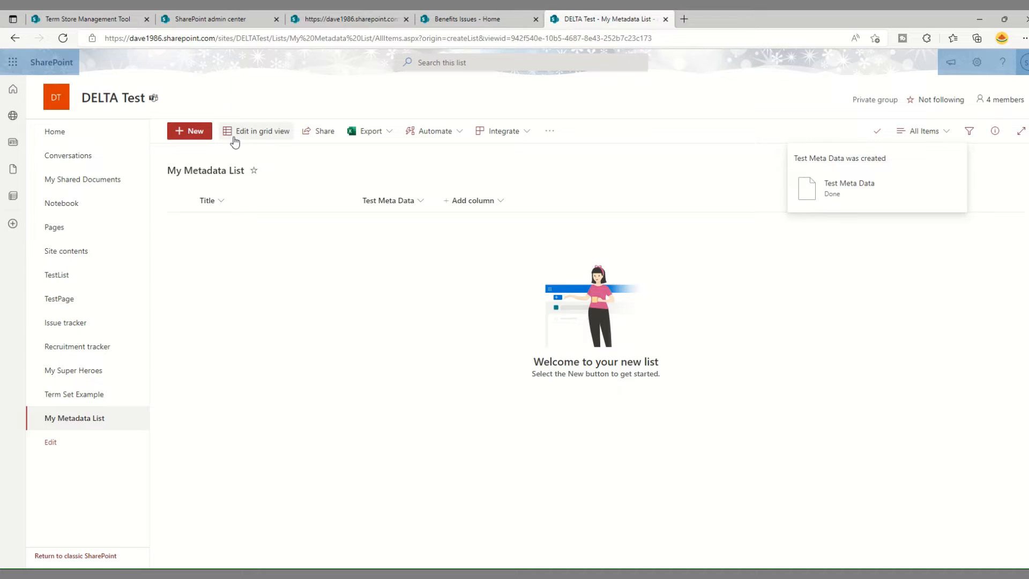
Add a list item titled Test 1, tag its Test Meta Data field with Green and save it.
click(201, 134)
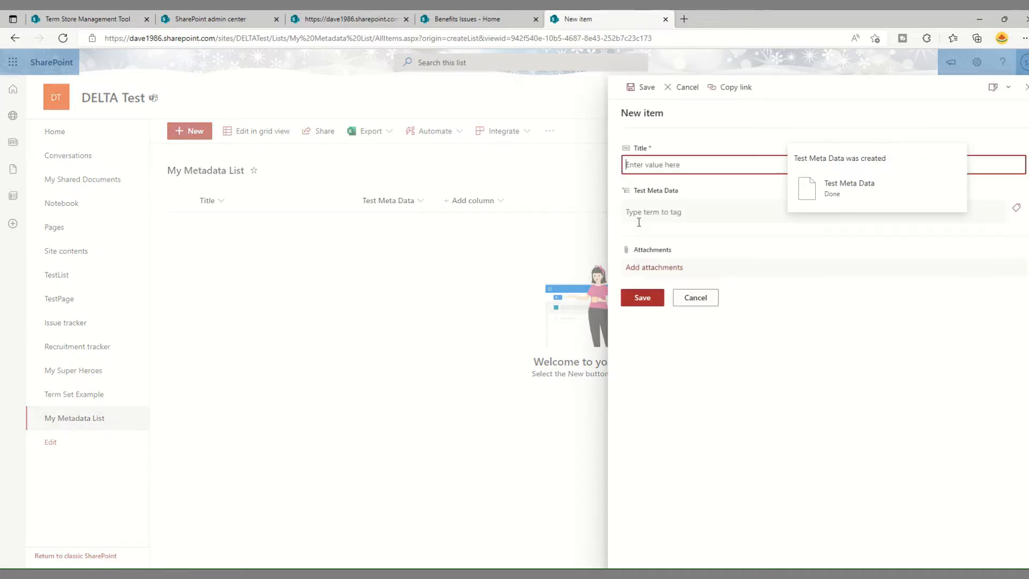
text(Test 1)
click(696, 215)
click(1015, 208)
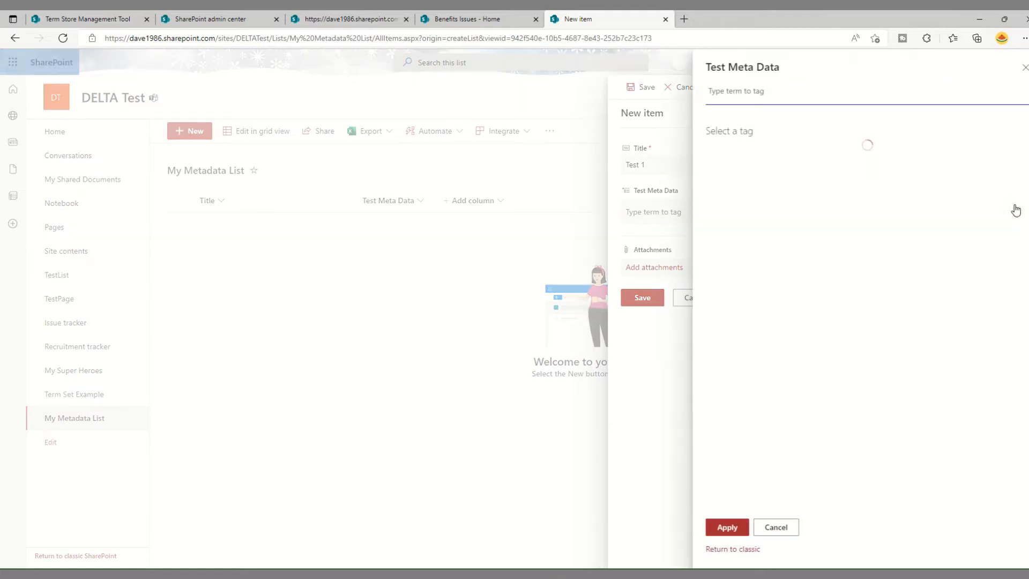
click(739, 171)
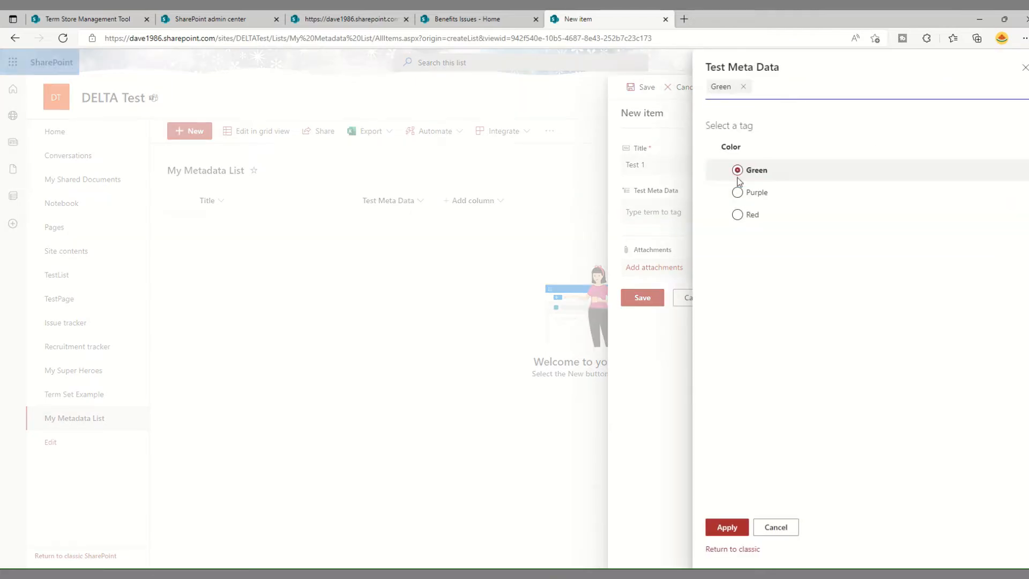
click(727, 527)
click(645, 292)
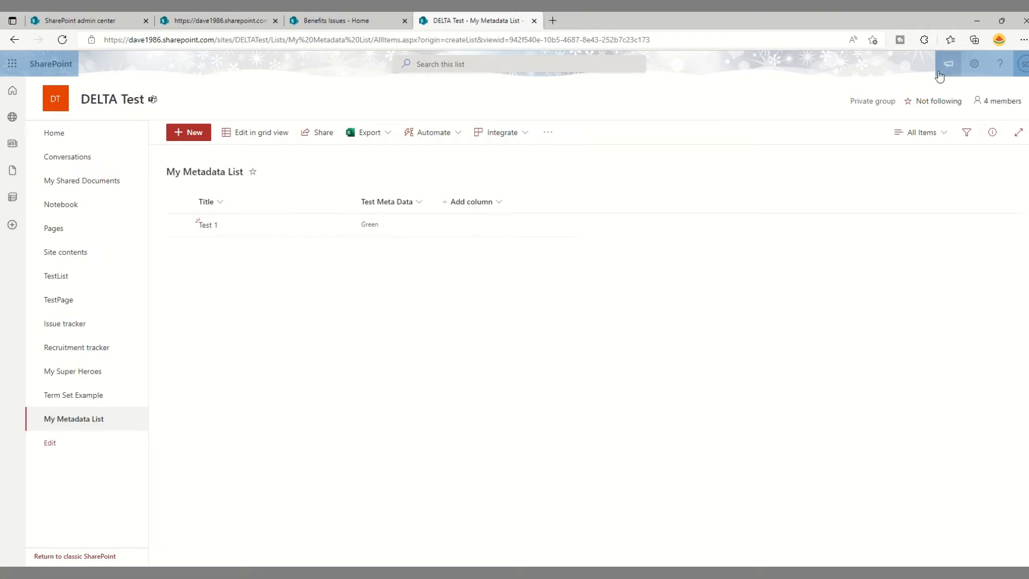
Go from My Metadata List back to the site's term store management page by way of site contents and site settings.
click(974, 64)
click(904, 165)
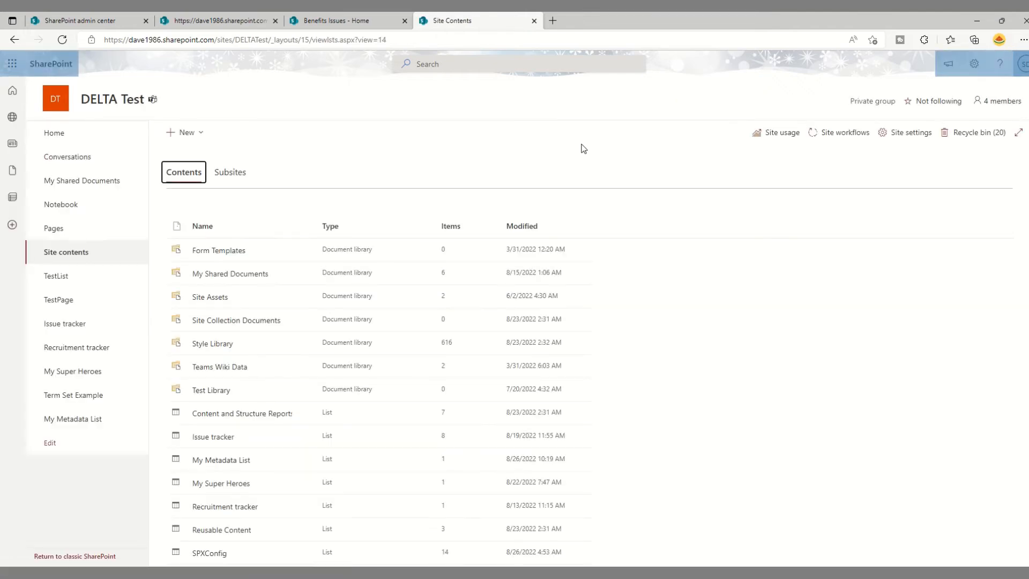
click(903, 138)
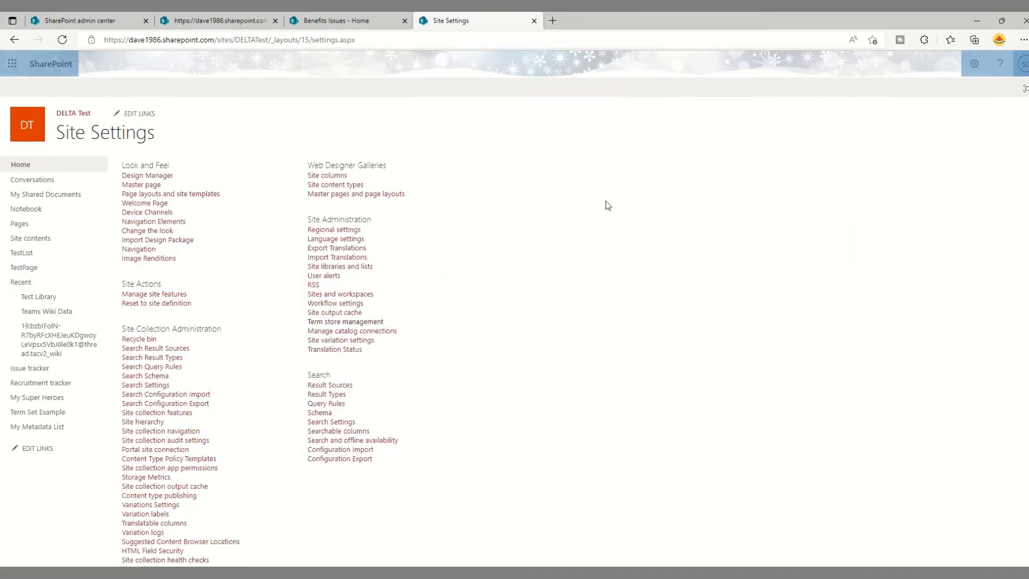
click(334, 312)
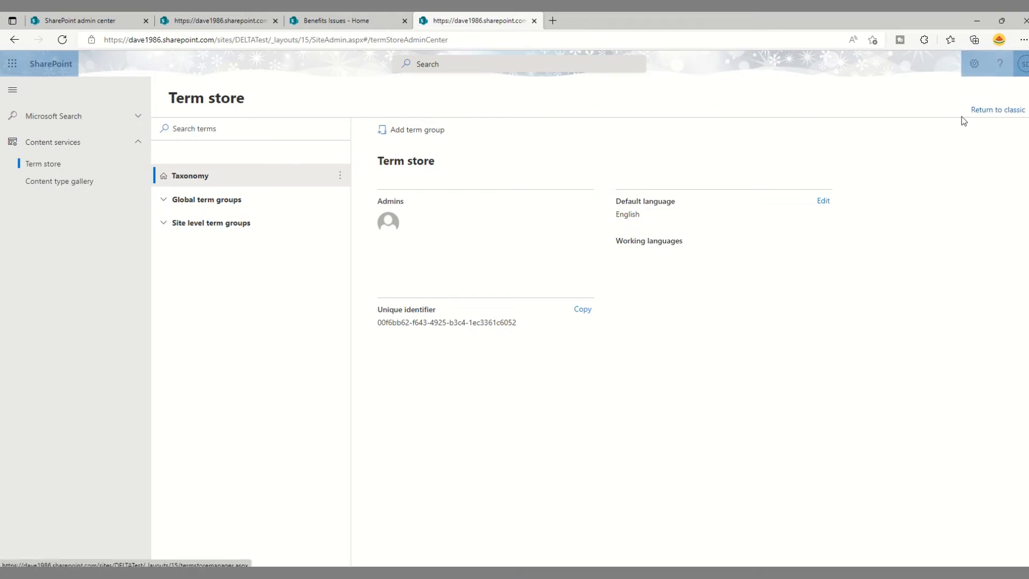
Switch to the classic Term Store Management Tool and examine the Site Collection Access URL of the DELTATest site collection group.
click(995, 110)
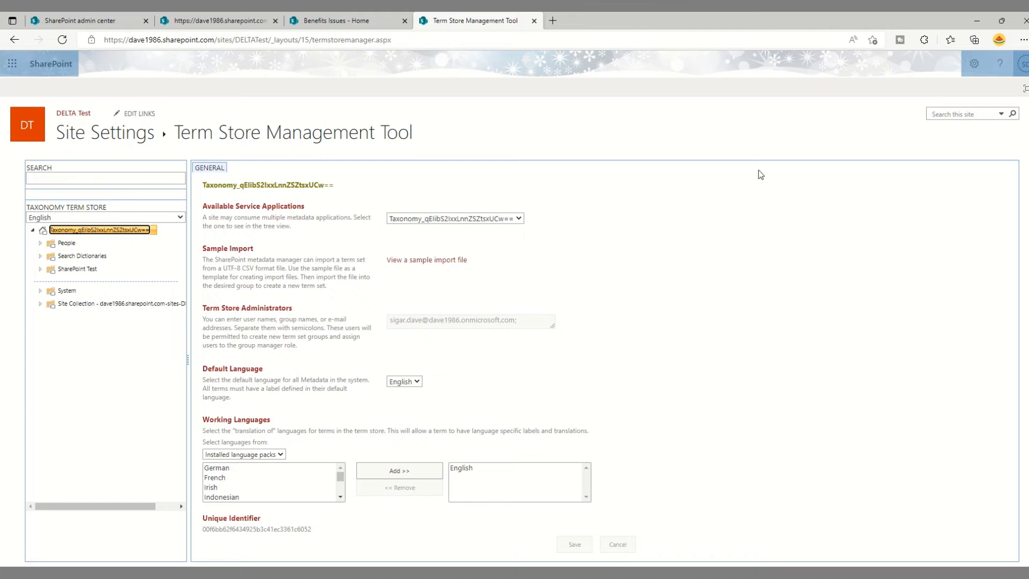
click(80, 307)
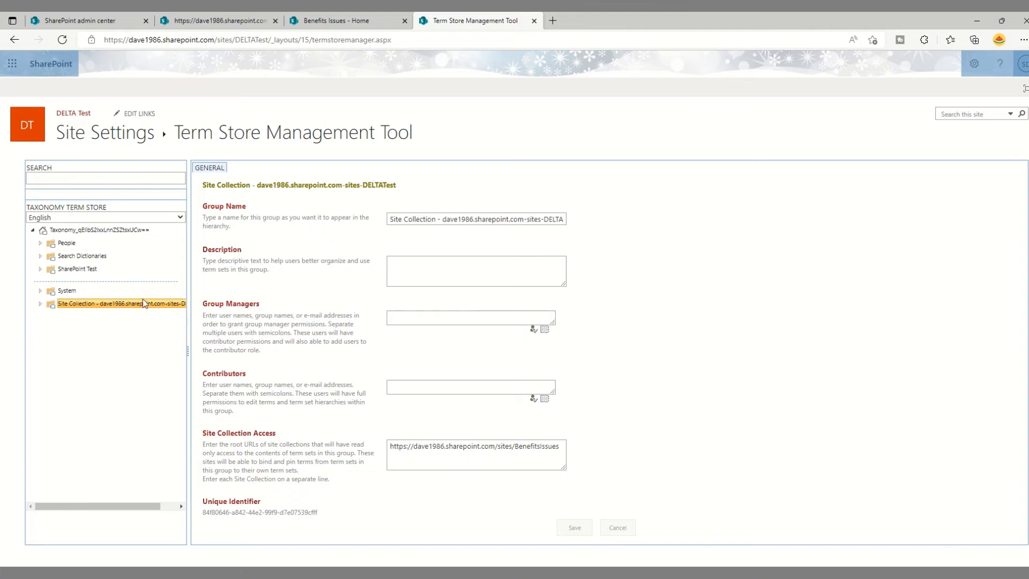
click(419, 443)
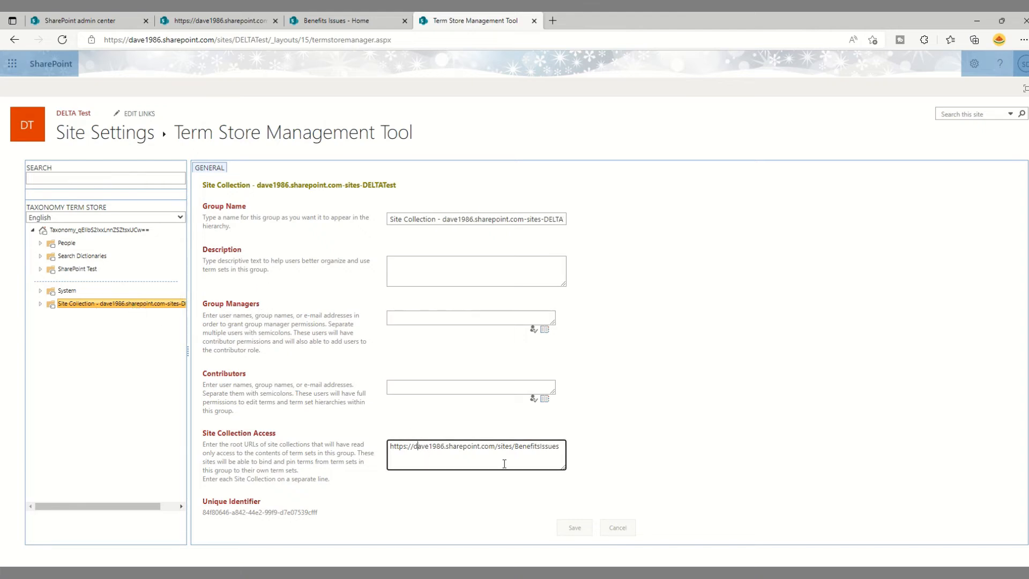
drag(560, 452, 392, 450)
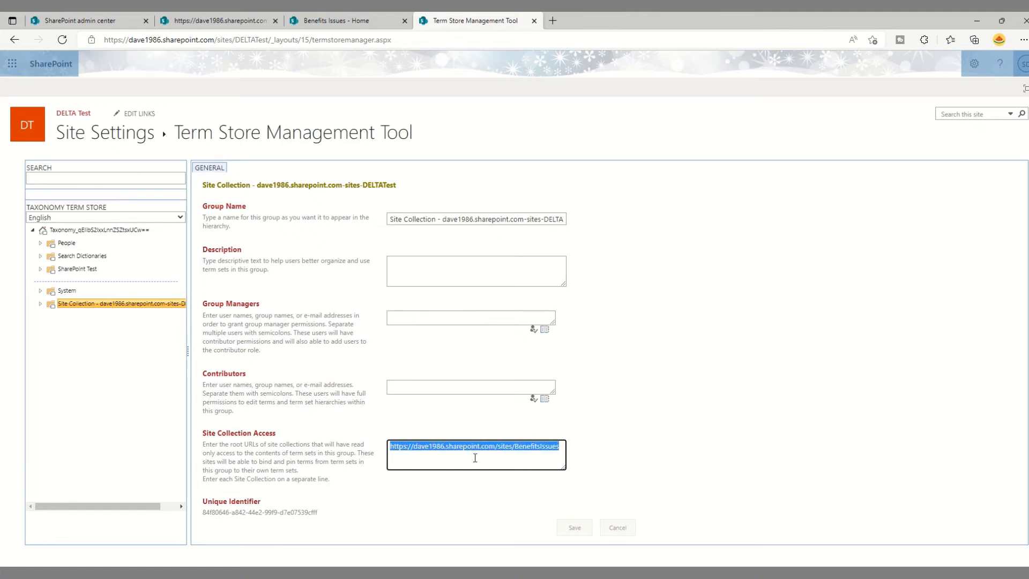
click(621, 439)
click(542, 454)
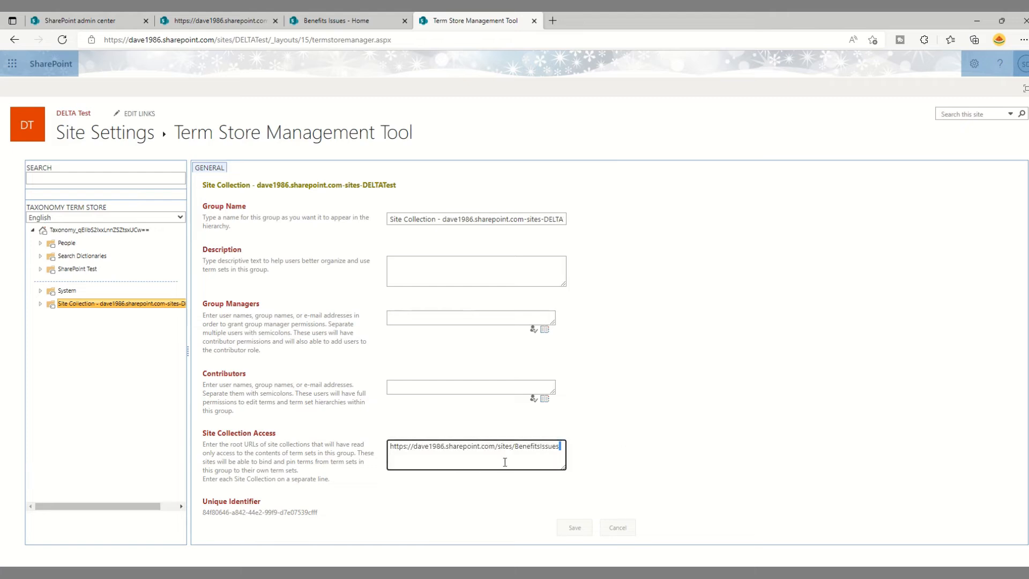
double_click(540, 447)
click(645, 418)
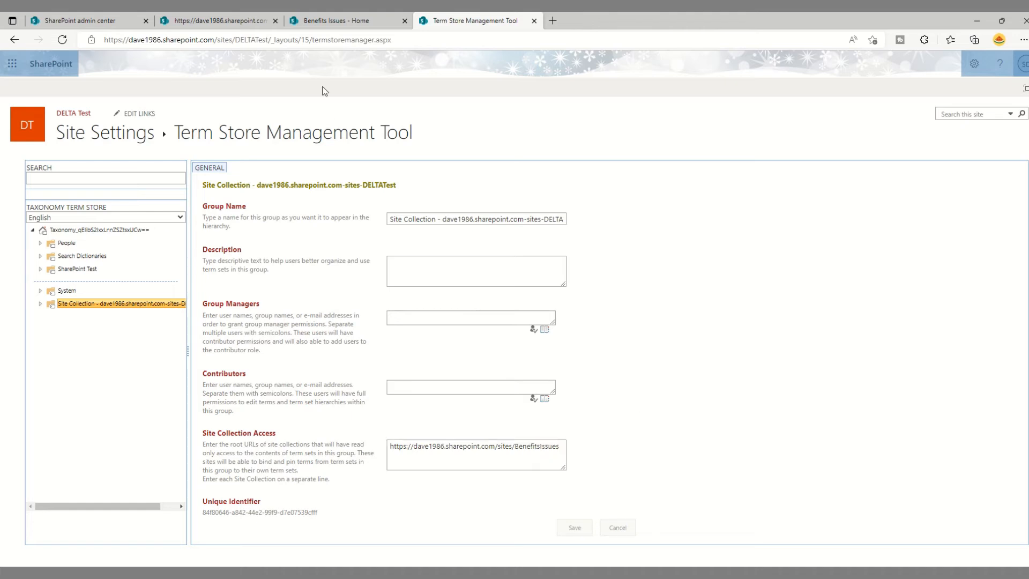
Switch to the Benefits Issues site and create a blank list named Test meta data List from its site contents.
click(340, 16)
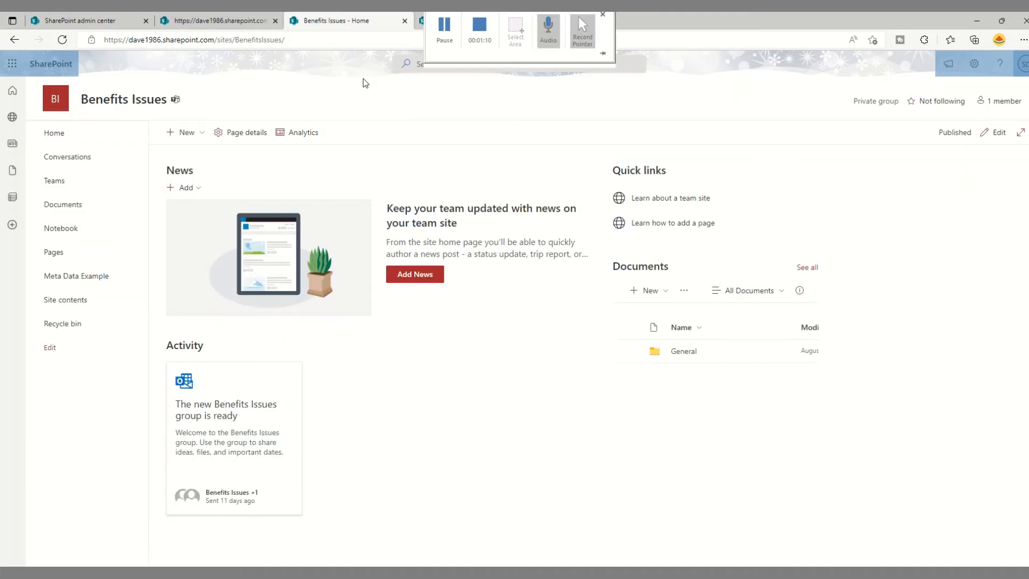
click(330, 42)
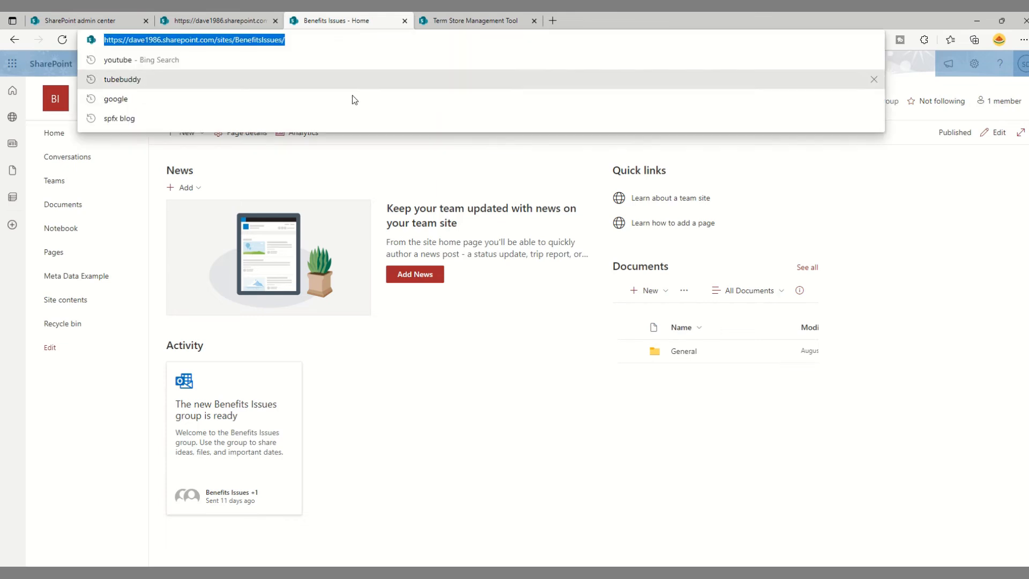
click(63, 405)
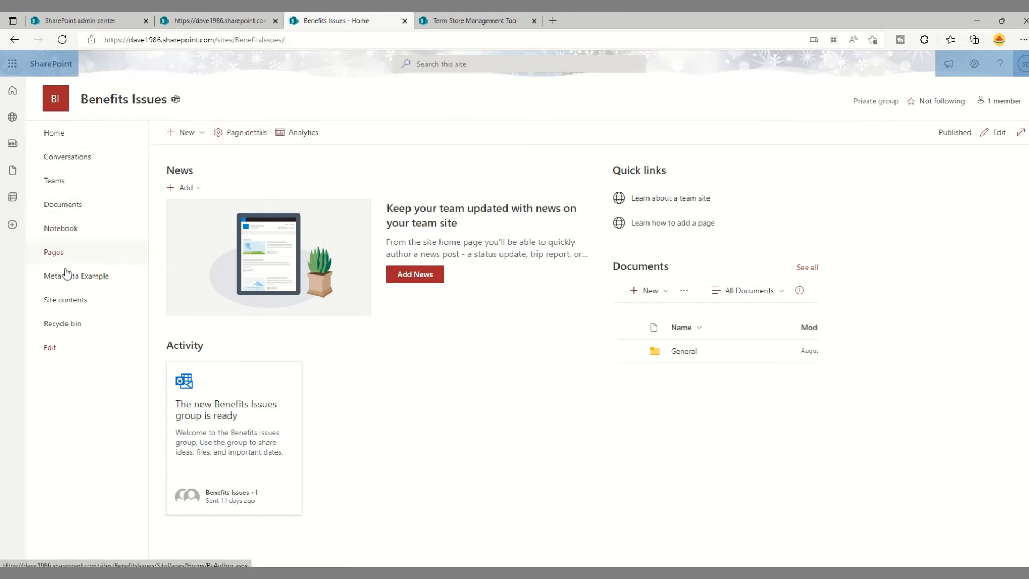
click(72, 301)
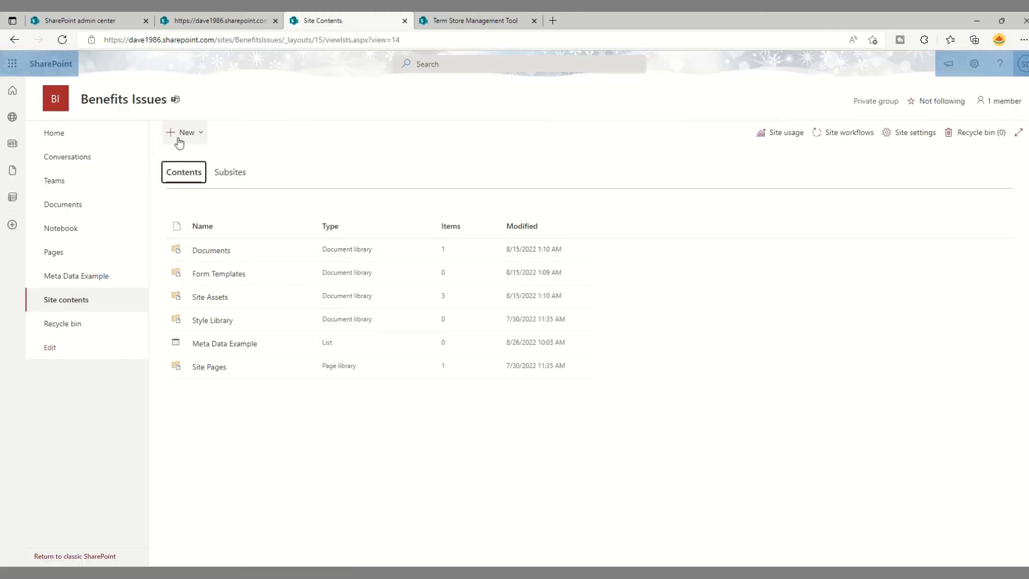
click(177, 136)
click(183, 158)
click(233, 179)
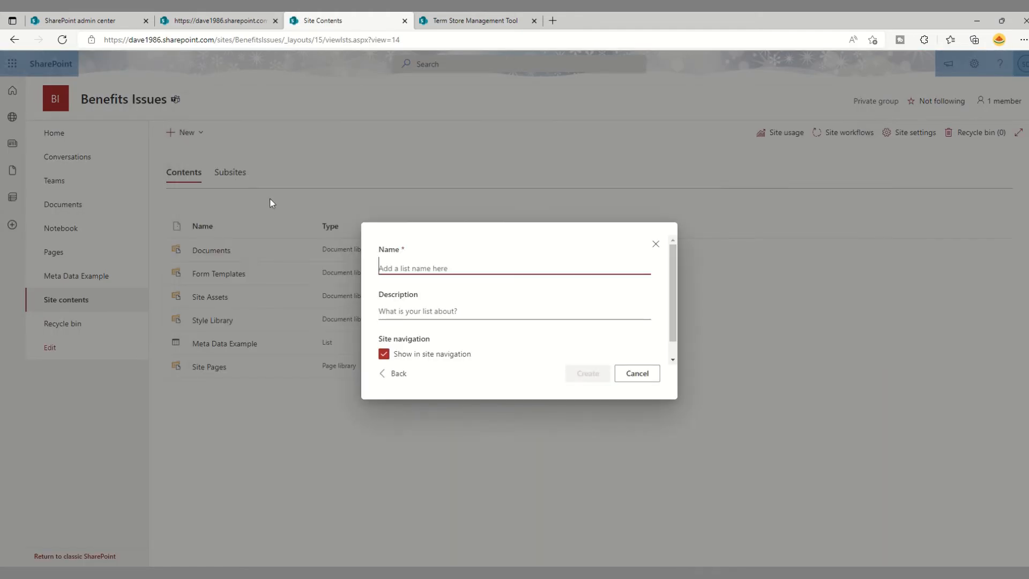
text(Test meta data List)
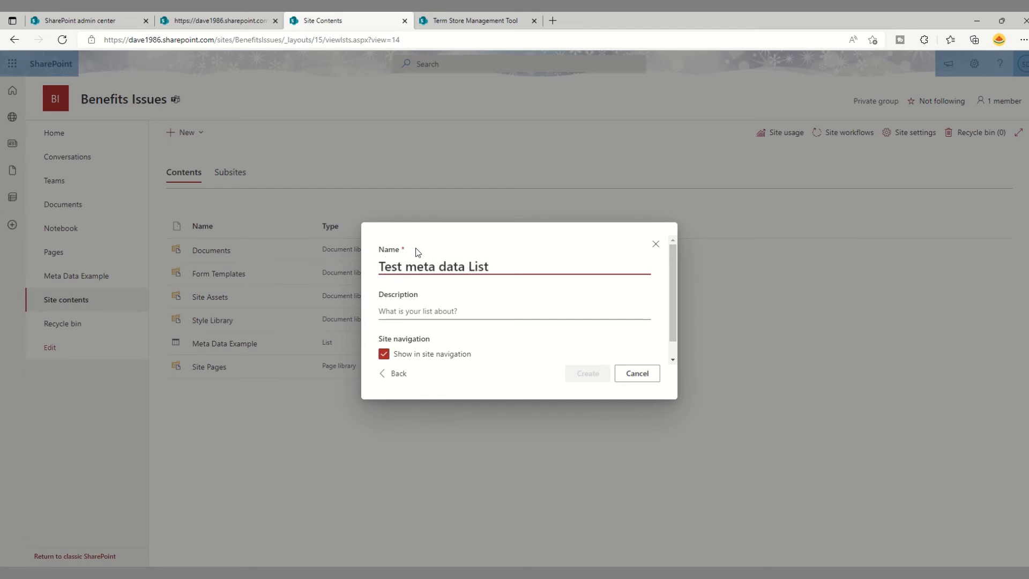
click(588, 373)
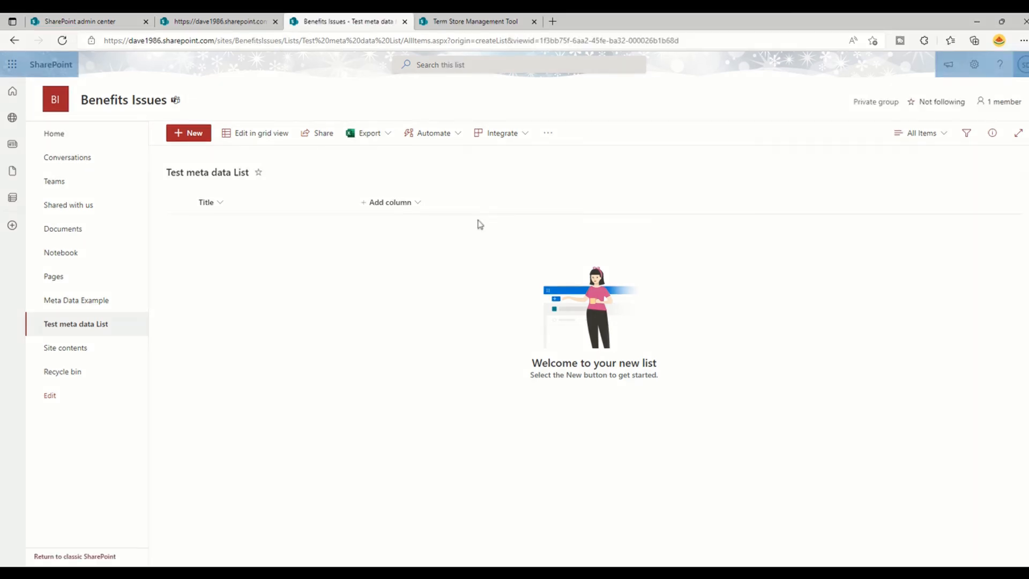
Start a managed metadata column named Managed Meta Data in Test meta data List and open its term set selection.
click(406, 206)
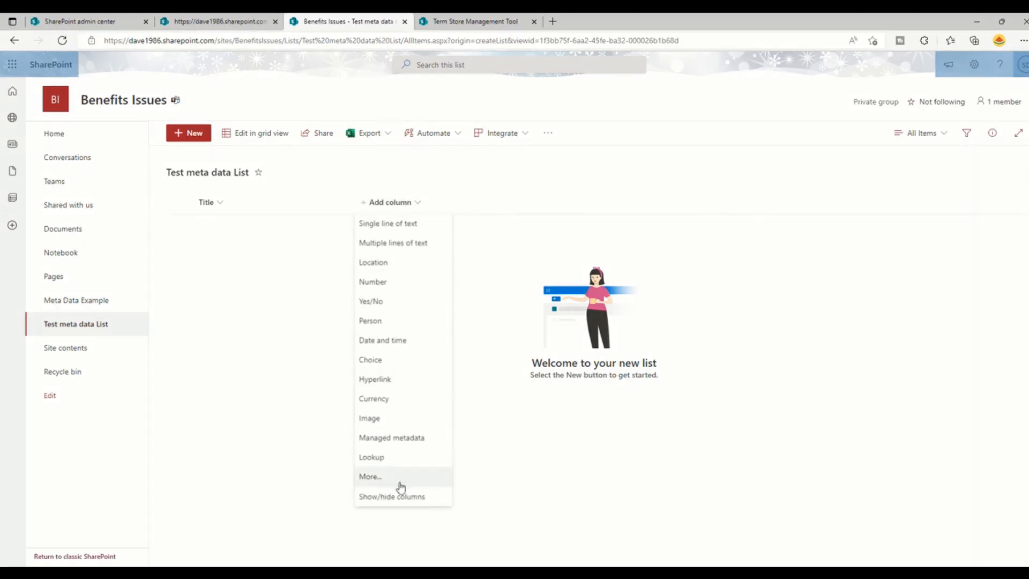
click(399, 434)
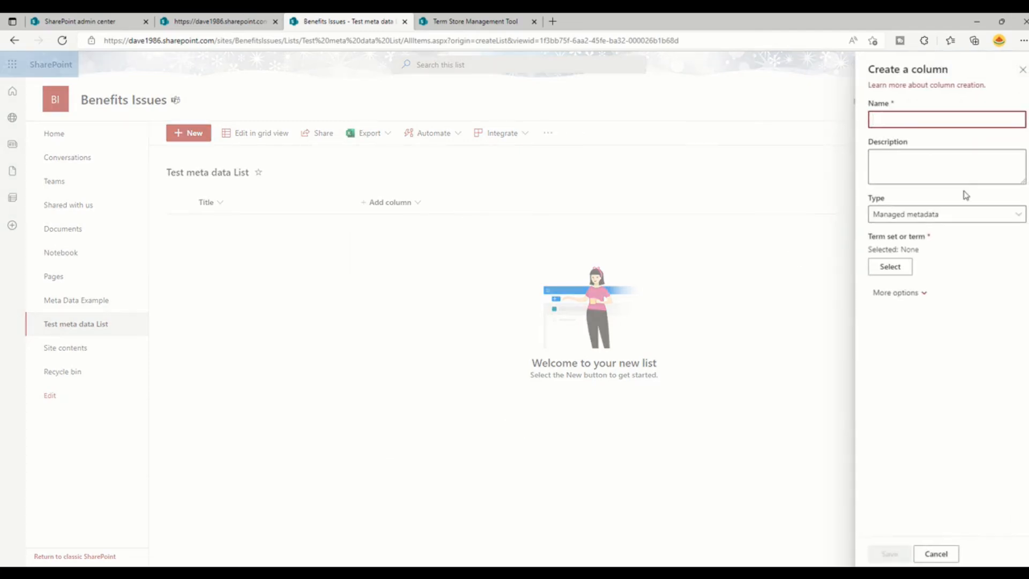
text(Managed Meta Data)
click(895, 160)
click(897, 266)
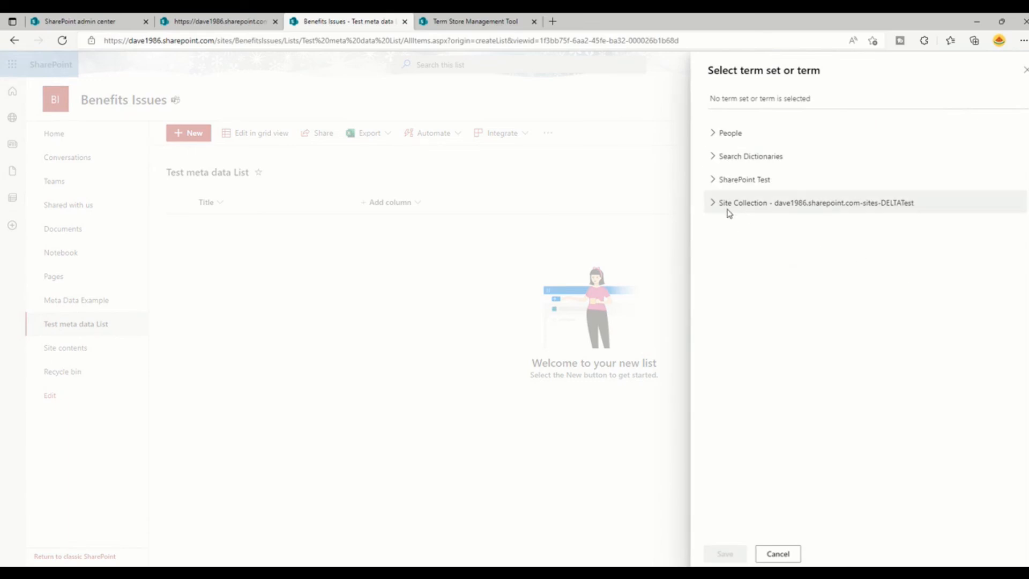
Link the column to the Color term set of the DELTATest site collection and save the column.
click(749, 203)
click(736, 226)
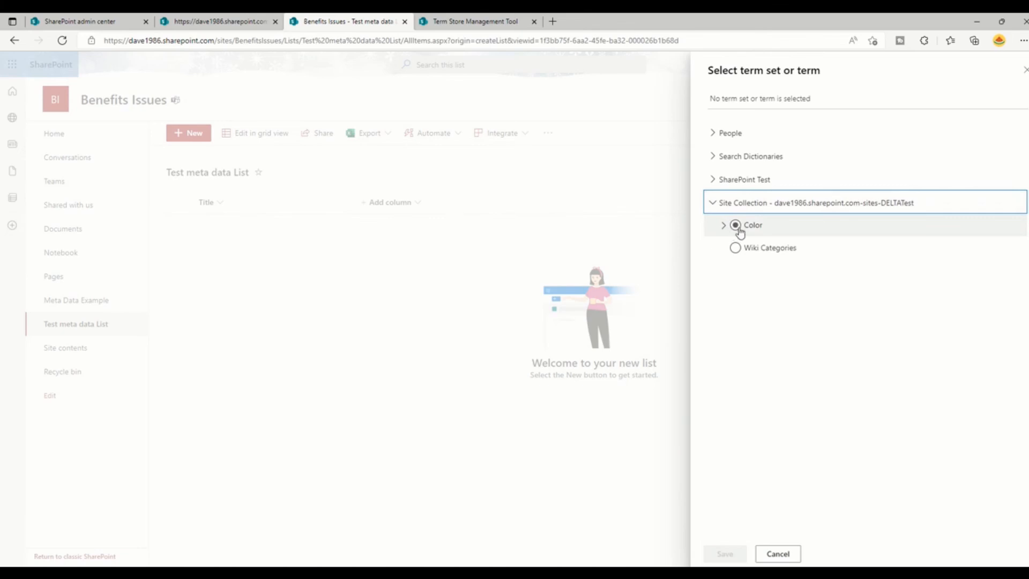
click(723, 226)
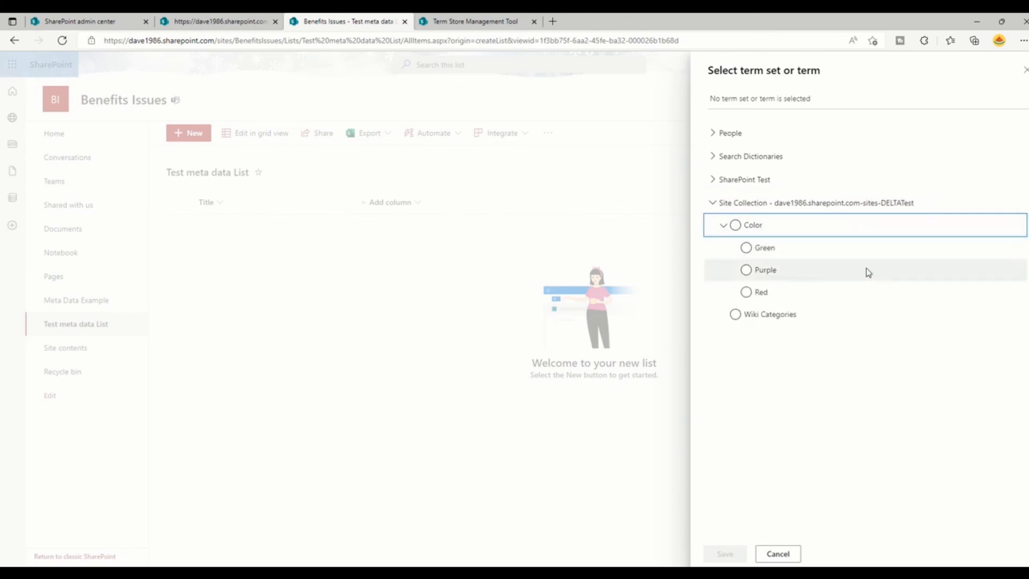
click(735, 226)
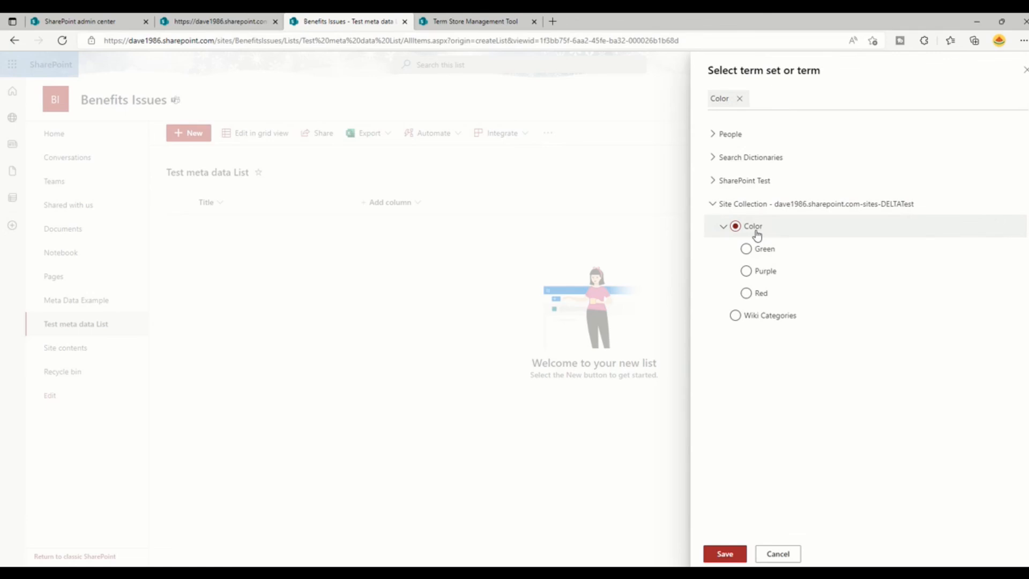
click(734, 557)
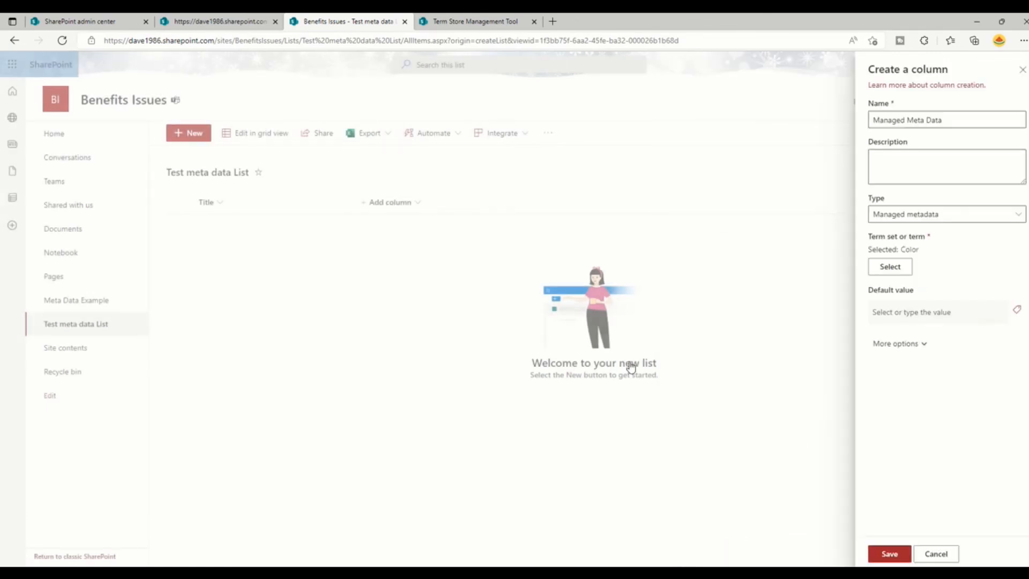
click(893, 558)
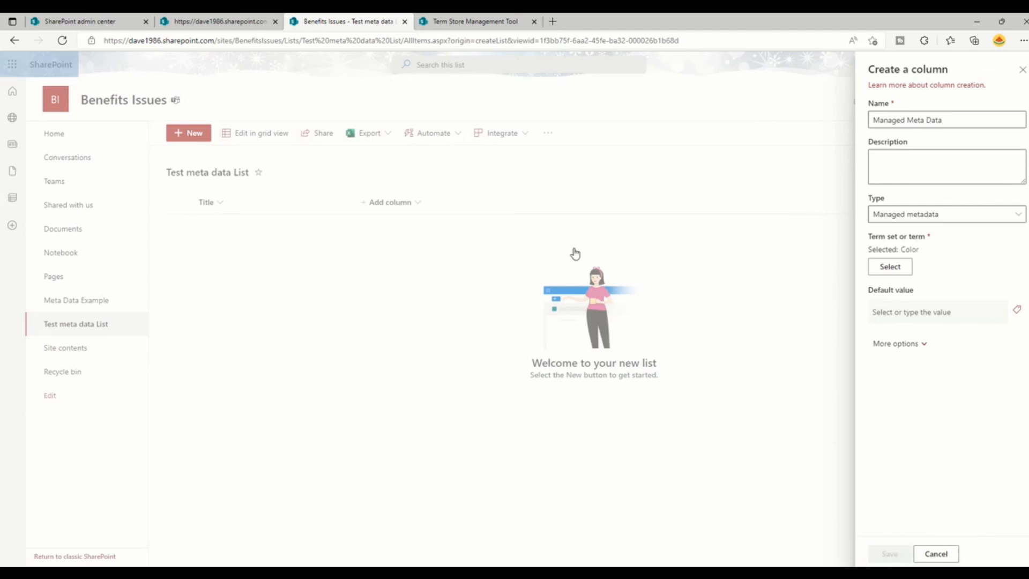
Start a new item in Test meta data List and tag its Managed Meta Data field with Green.
click(194, 134)
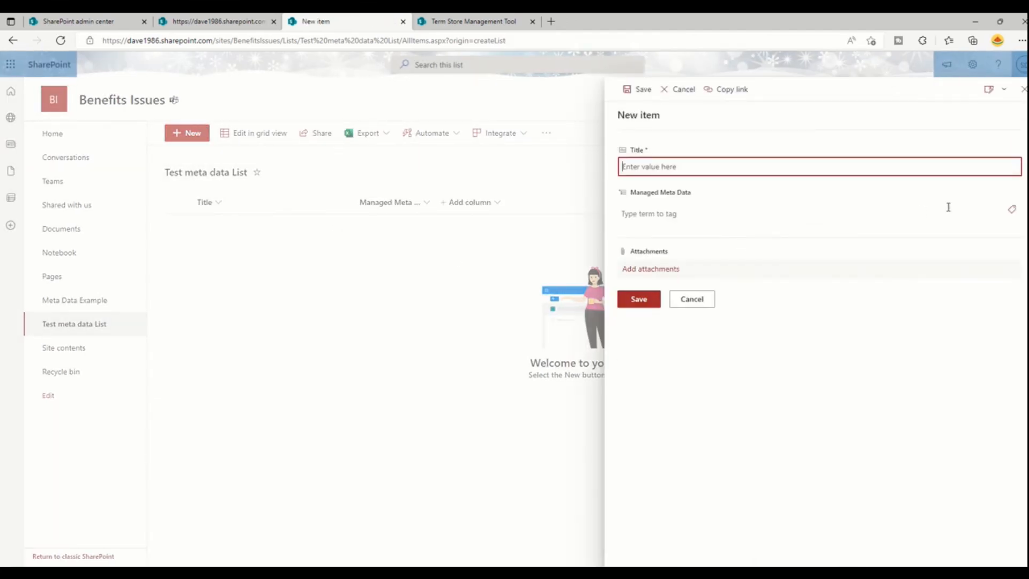
click(1013, 210)
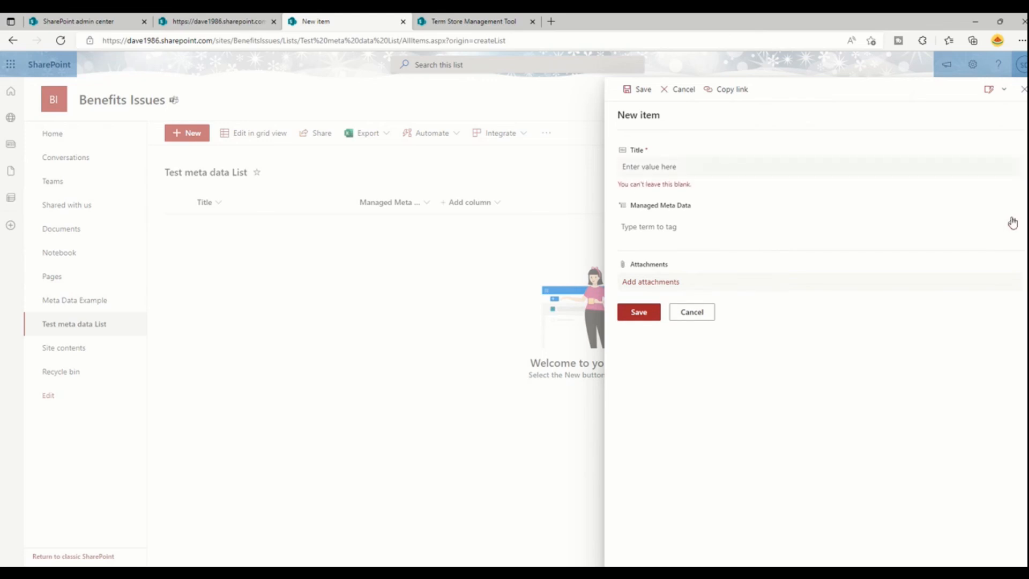
click(1013, 220)
click(755, 179)
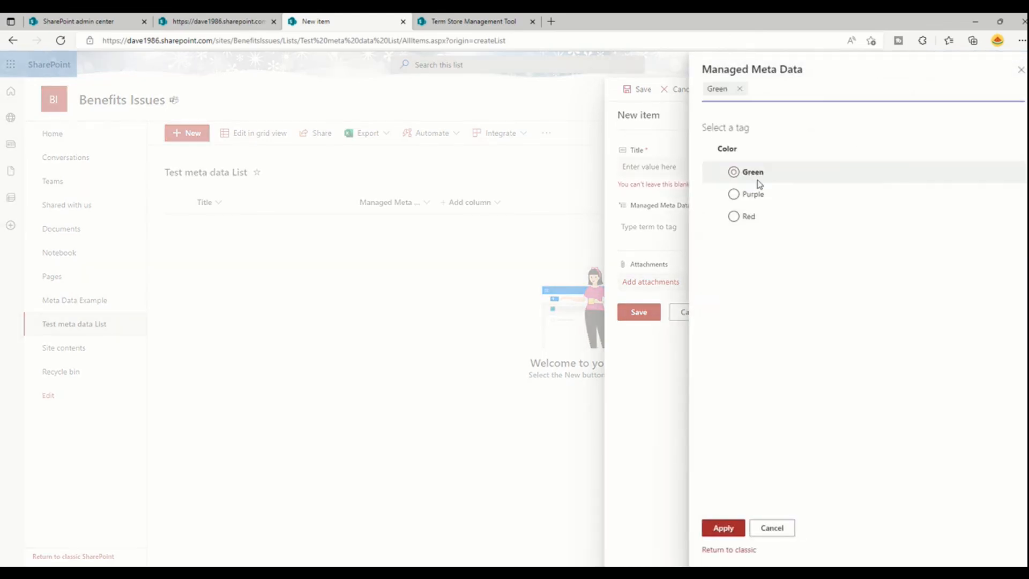
Title the new item Test Exmample and save it.
click(649, 163)
text(Test Exampla)
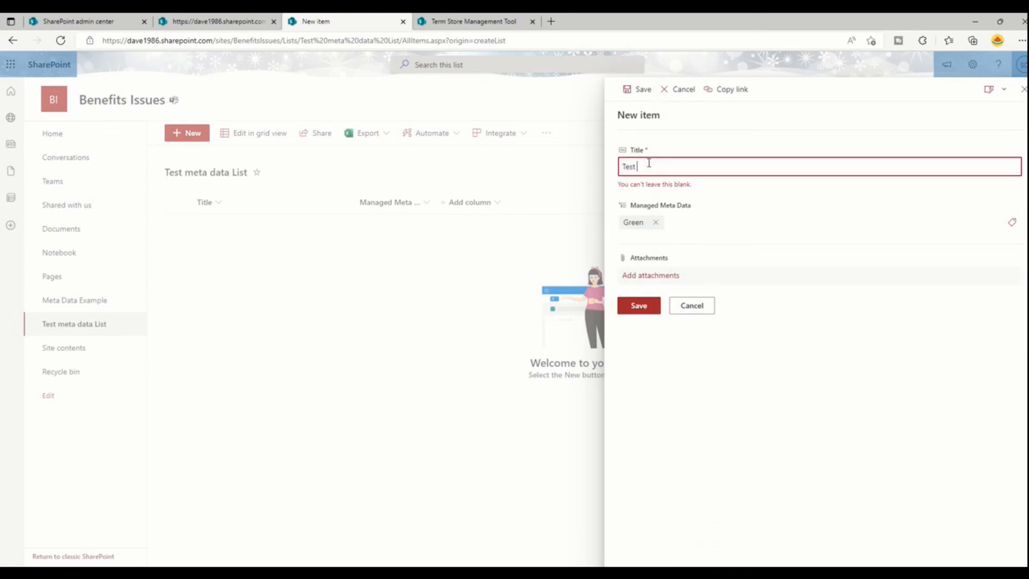
key(BackSpace)
key(BackSpace)
key(BackSpace)
text(ample)
key(Tab)
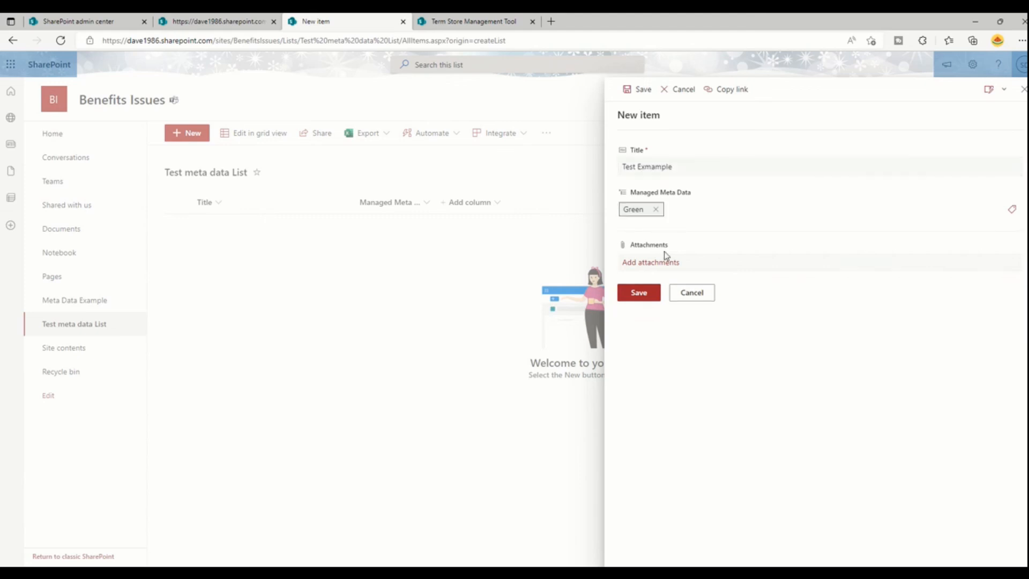
click(637, 292)
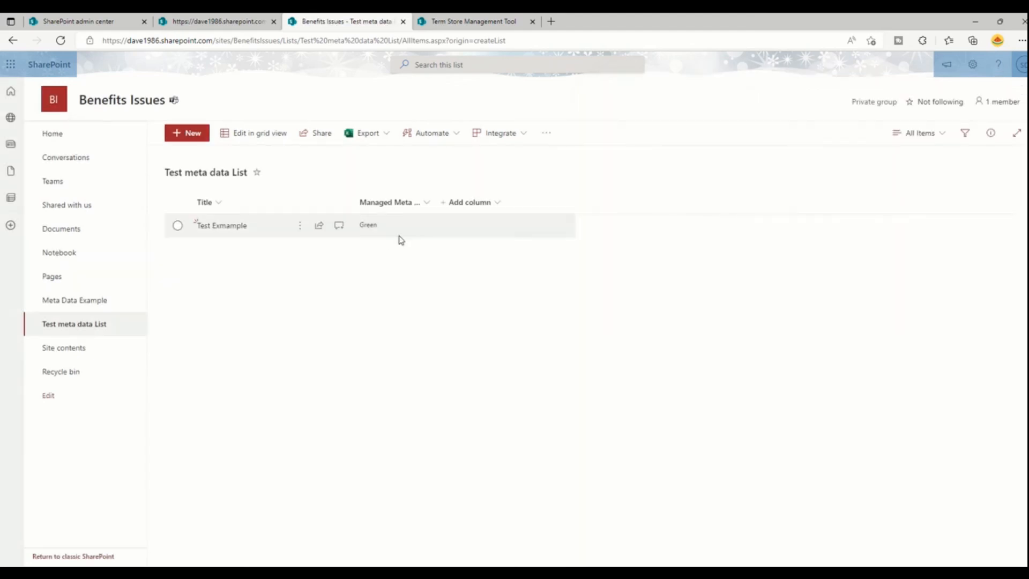
Copy the DELTATest site's root URL from the term store page's address and open it in a new browser tab.
click(206, 23)
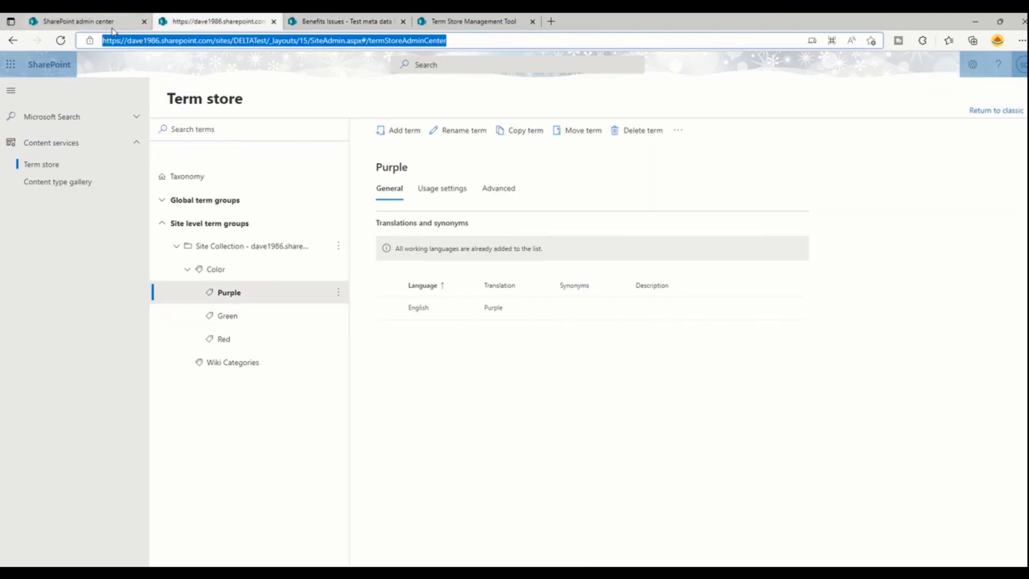
click(267, 43)
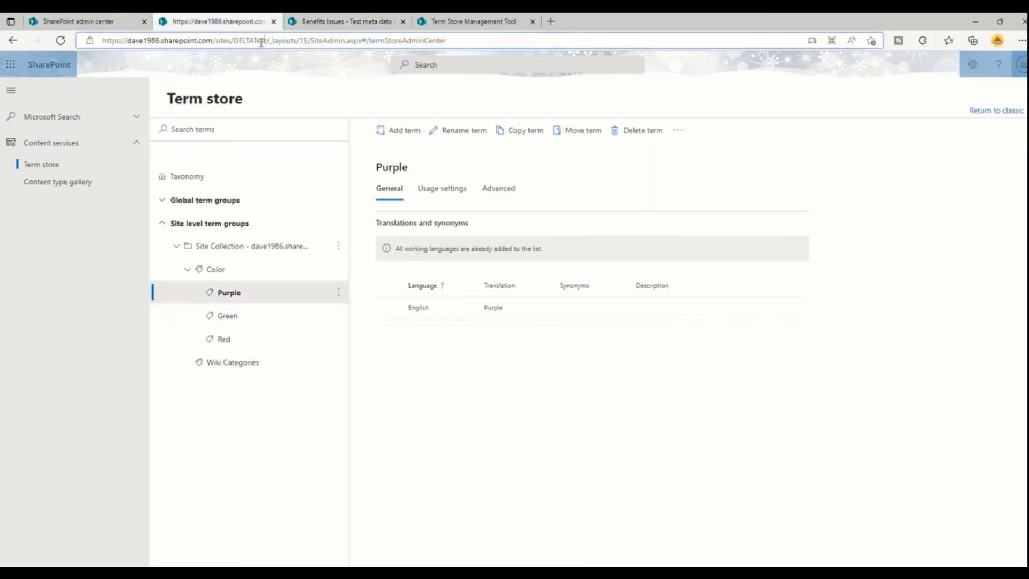
drag(266, 42, 63, 45)
key(ctrl+c)
key(ctrl+t)
key(ctrl+v)
key(Return)
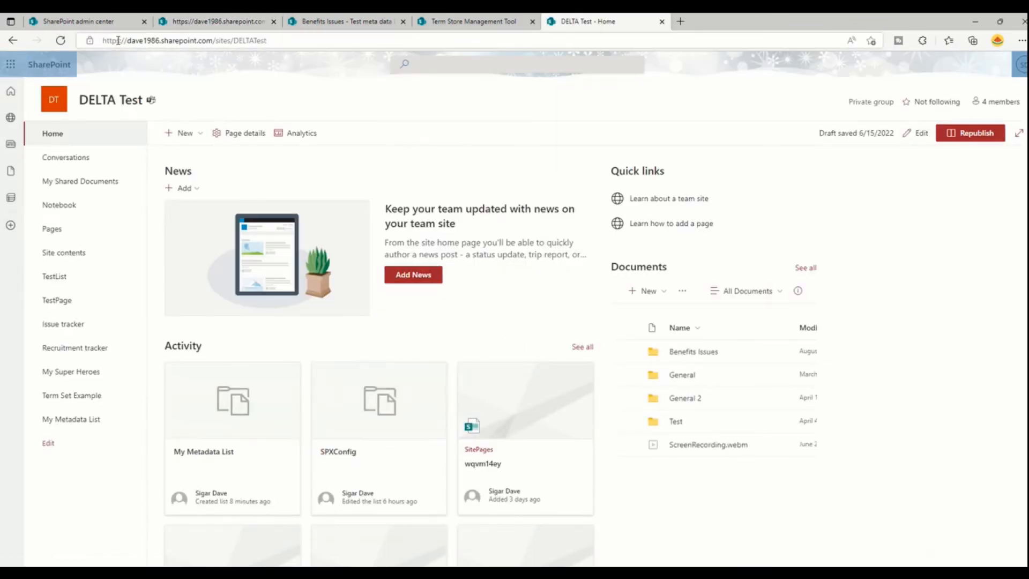
Check the Test 1 item's tag in My Metadata List and compare it with the item in Benefits Issues' Test meta data List.
click(58, 420)
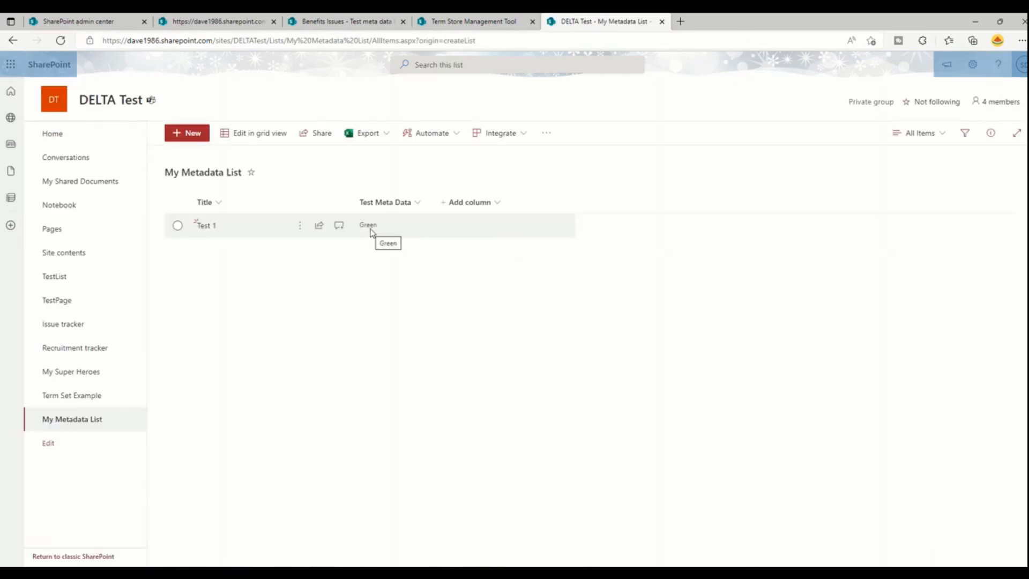
click(372, 232)
click(361, 17)
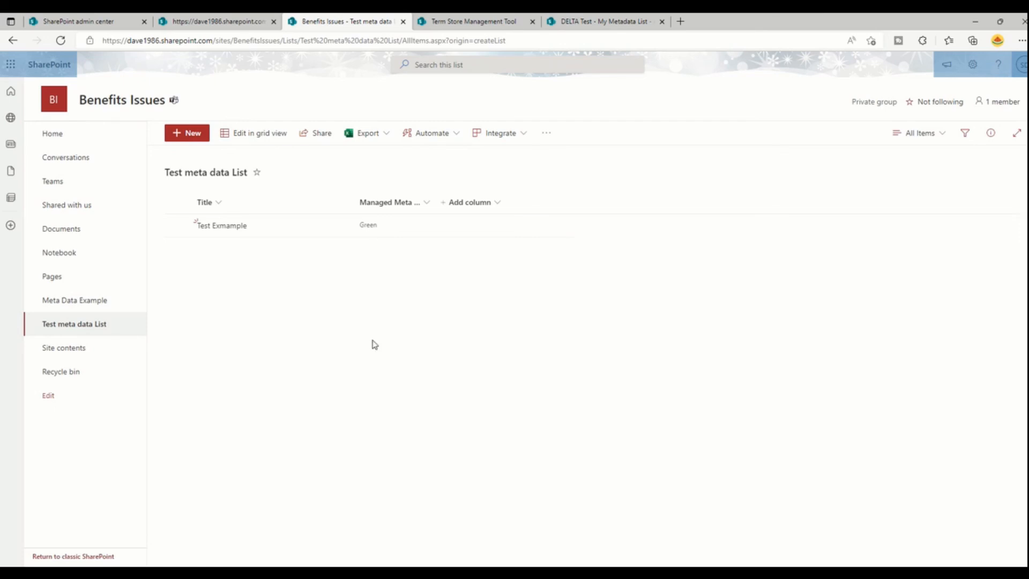
mouse_move(576, 24)
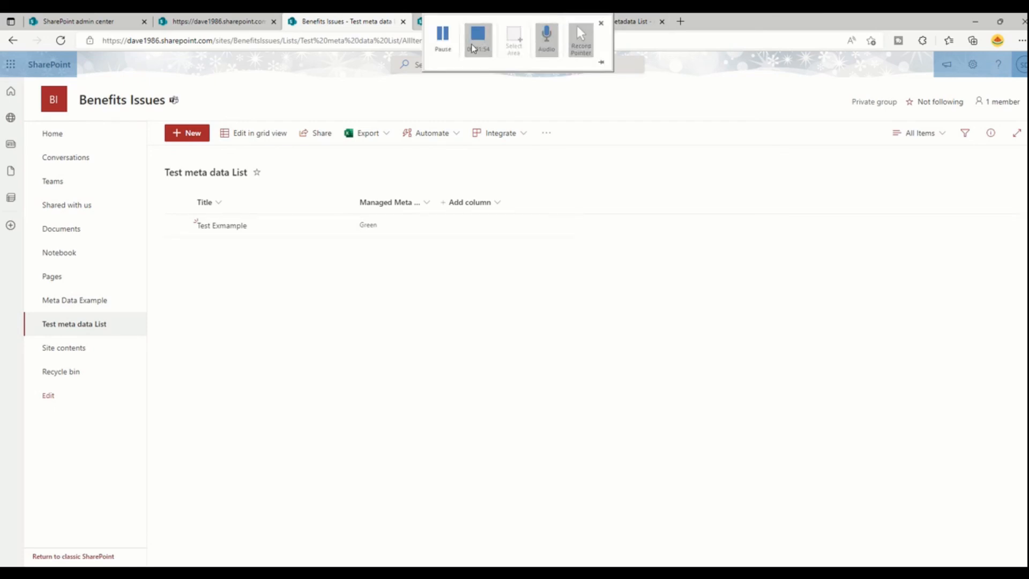